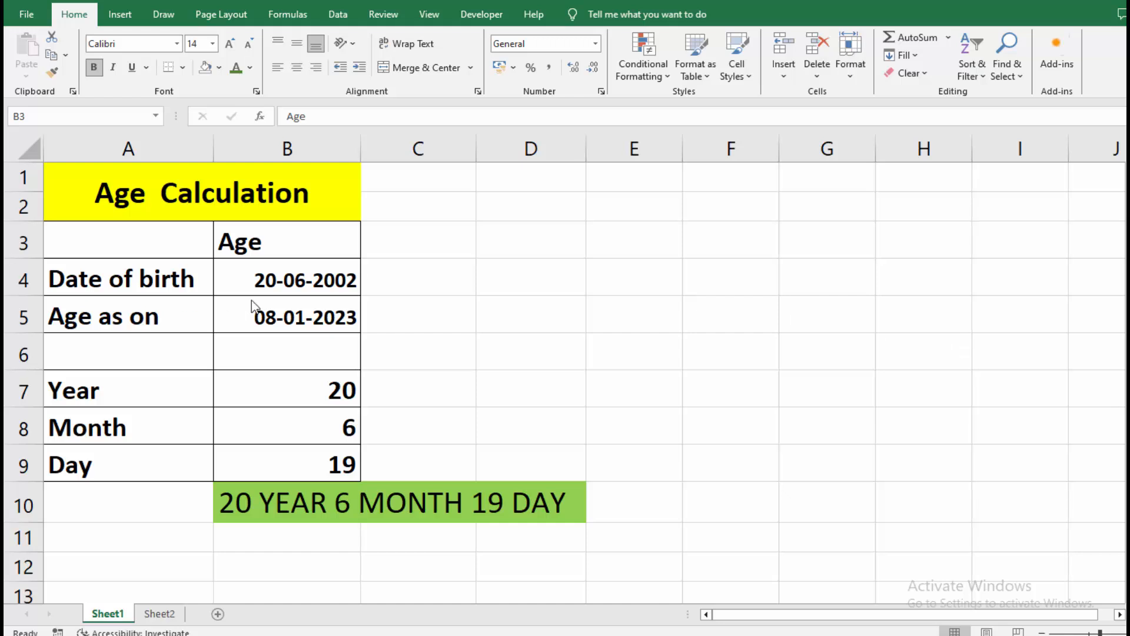
# - Change the year, month and day in the Date of birth formula in B4, and check the combined age text in B10
pyautogui.click(275, 285)
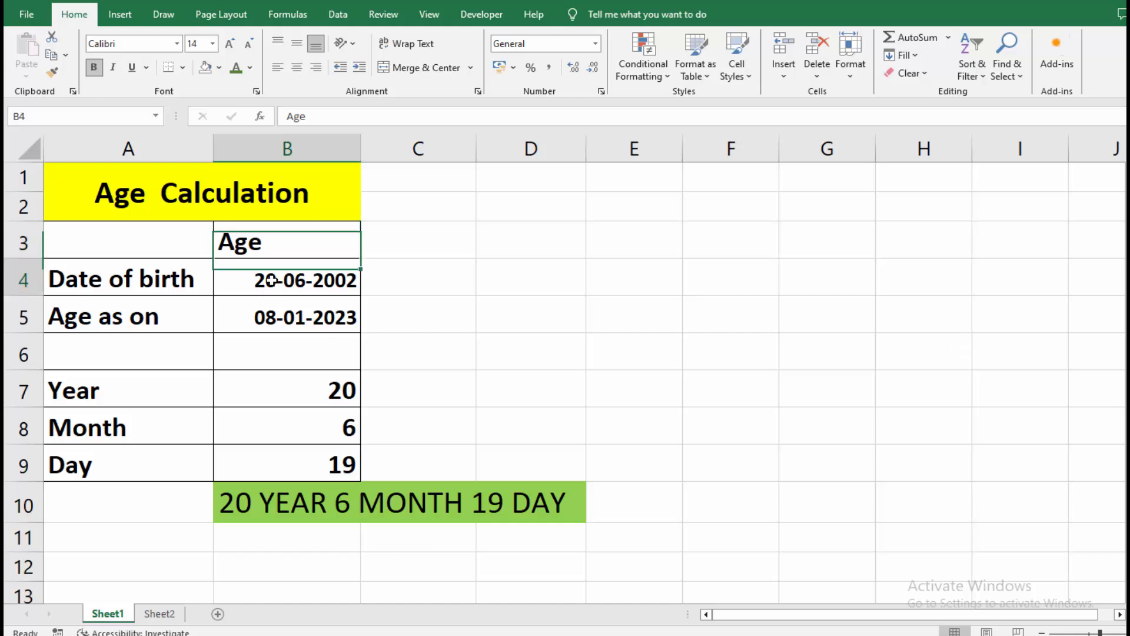
pyautogui.doubleClick(281, 285)
pyautogui.click(330, 280)
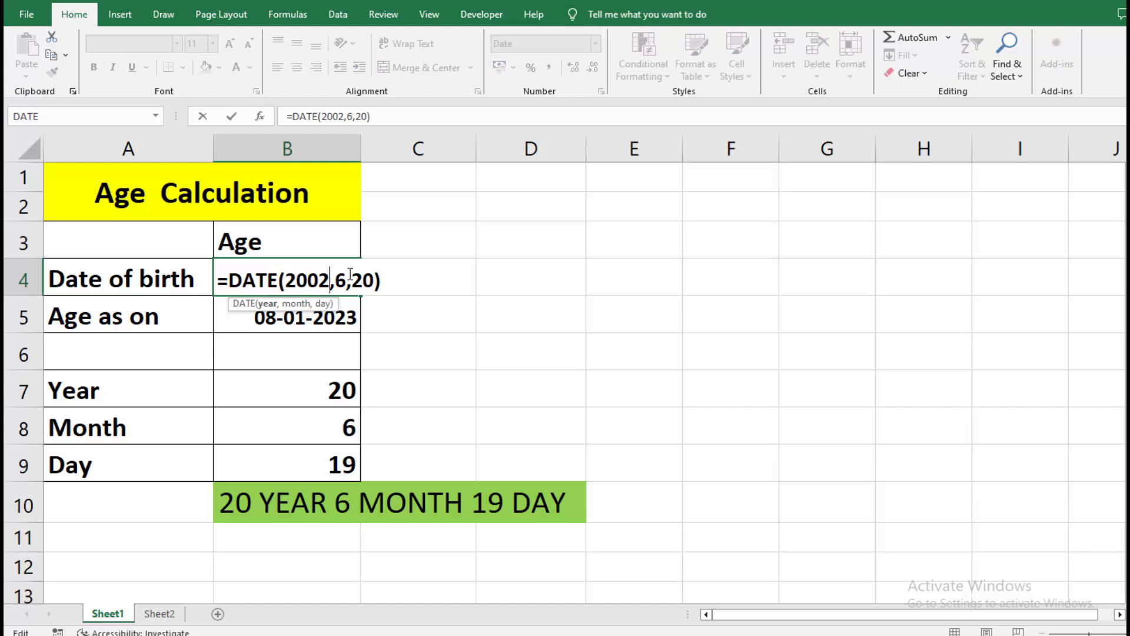
pyautogui.press('BackSpace')
pyautogui.press('BackSpace')
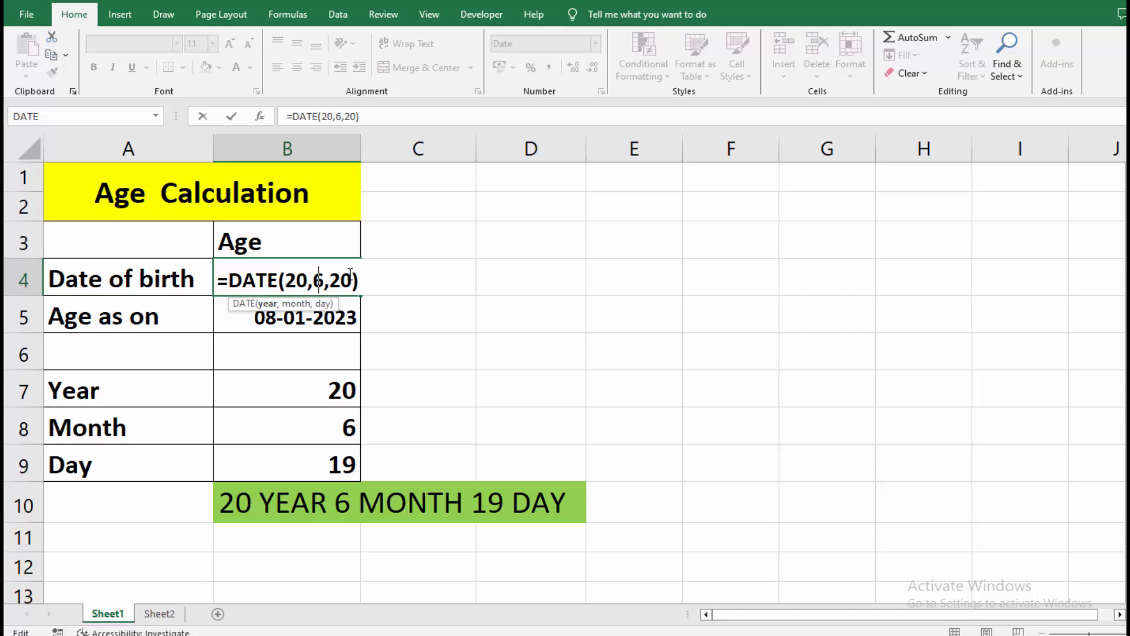
pyautogui.write('05')
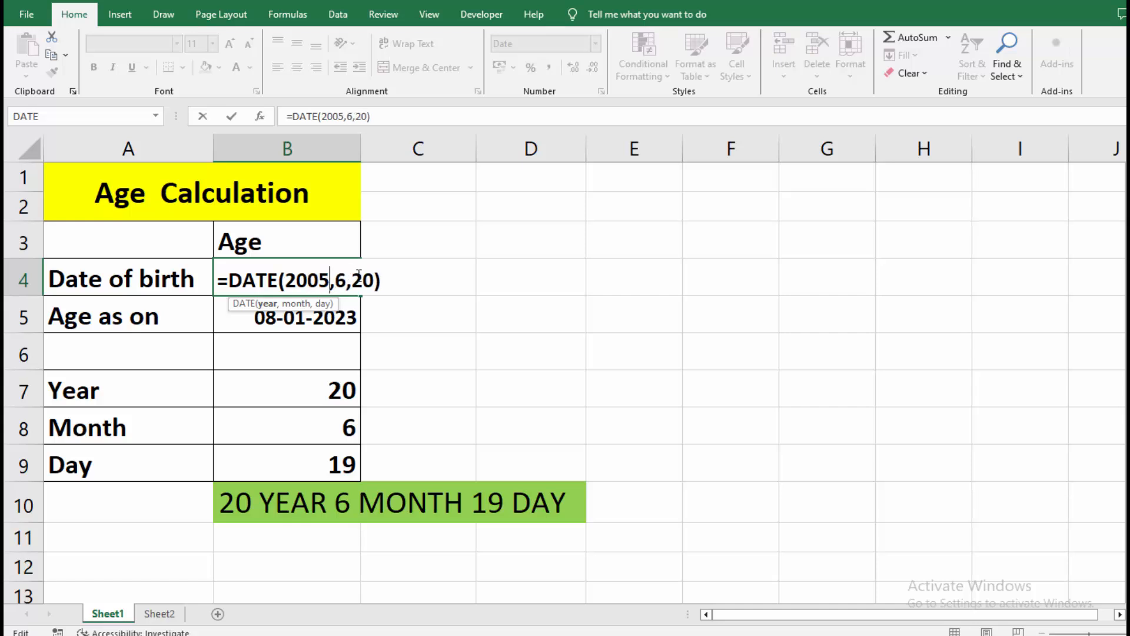
pyautogui.click(346, 280)
pyautogui.press('BackSpace')
pyautogui.write('08')
pyautogui.click(385, 279)
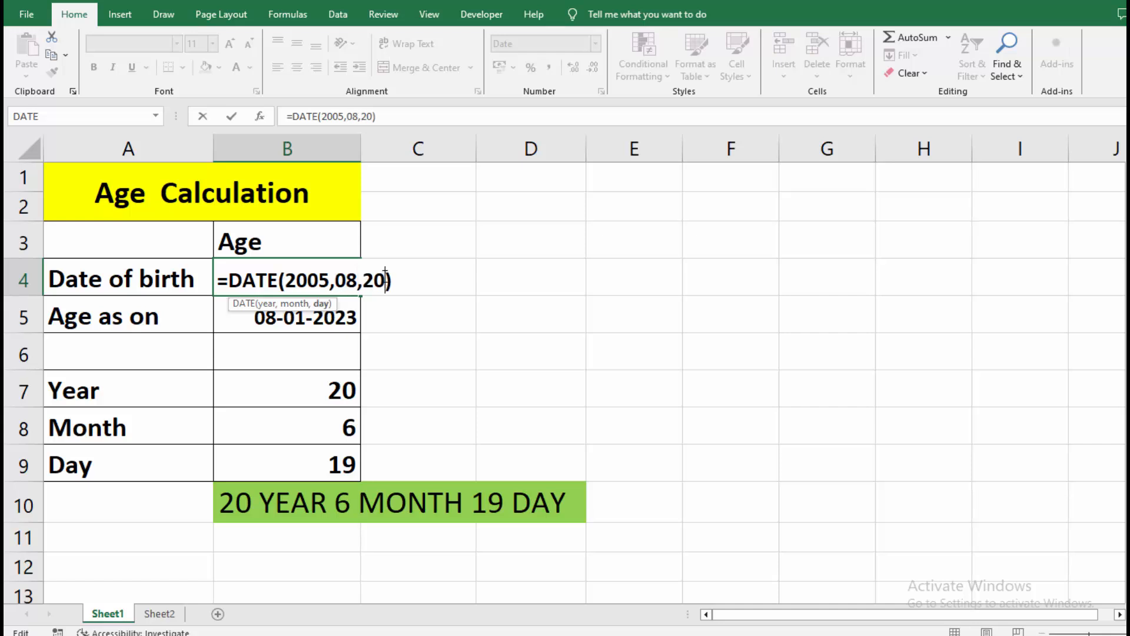
pyautogui.press('BackSpace')
pyautogui.press('BackSpace')
pyautogui.write('25')
pyautogui.press('Return')
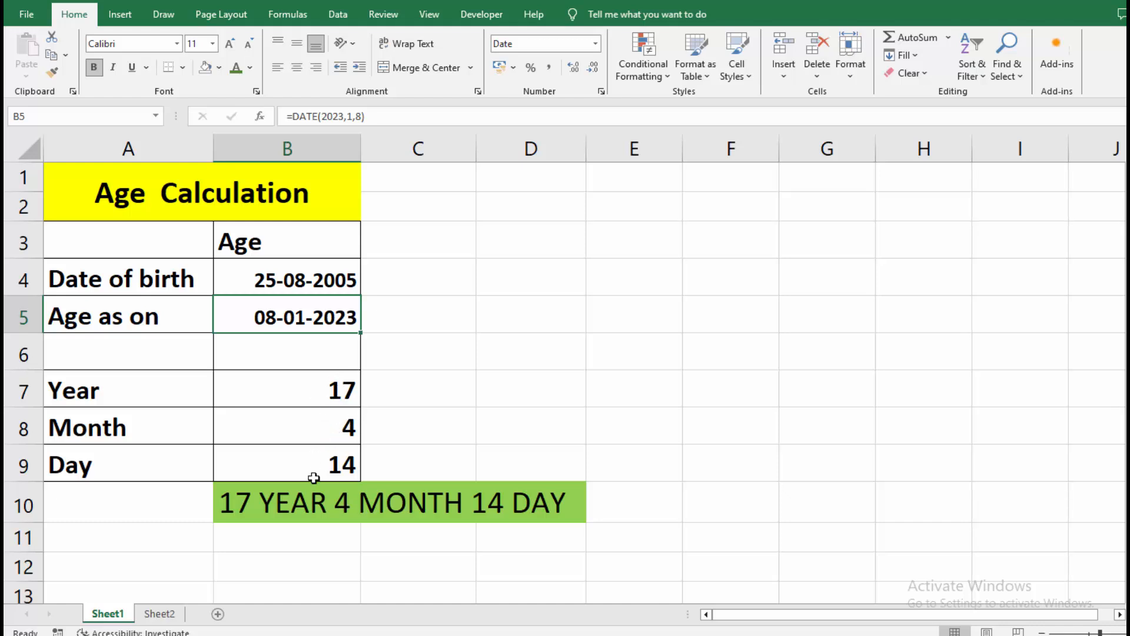
pyautogui.moveTo(226, 504); pyautogui.dragTo(503, 499)
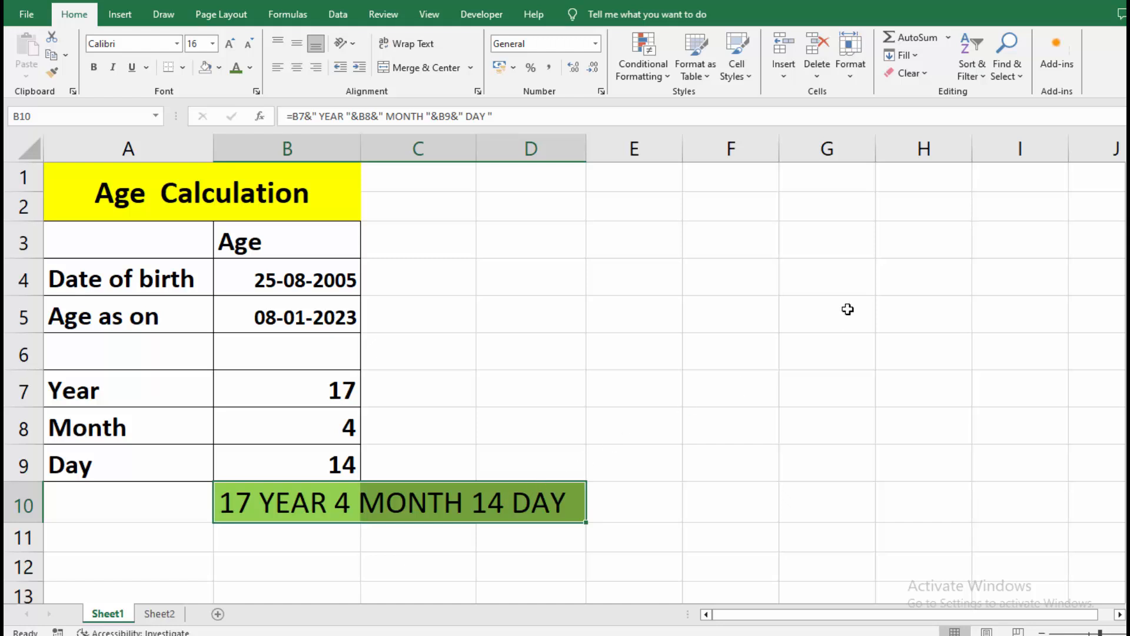
pyautogui.click(242, 578)
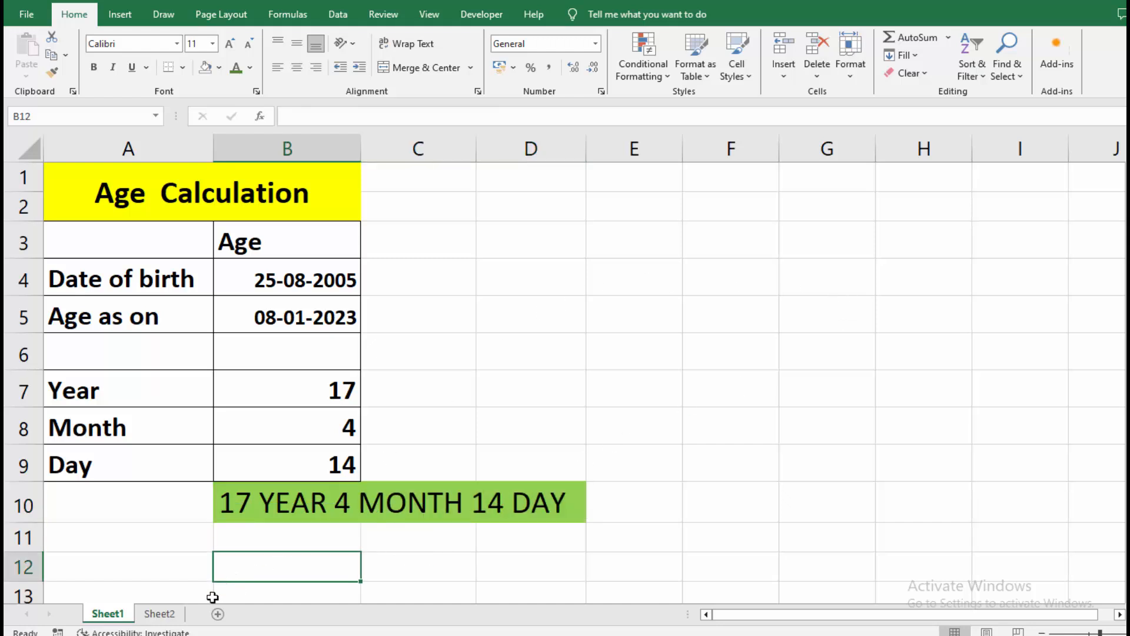
# - On Sheet2, enter the date of birth in cell B4 using the DATE function with year, month and day
pyautogui.click(160, 613)
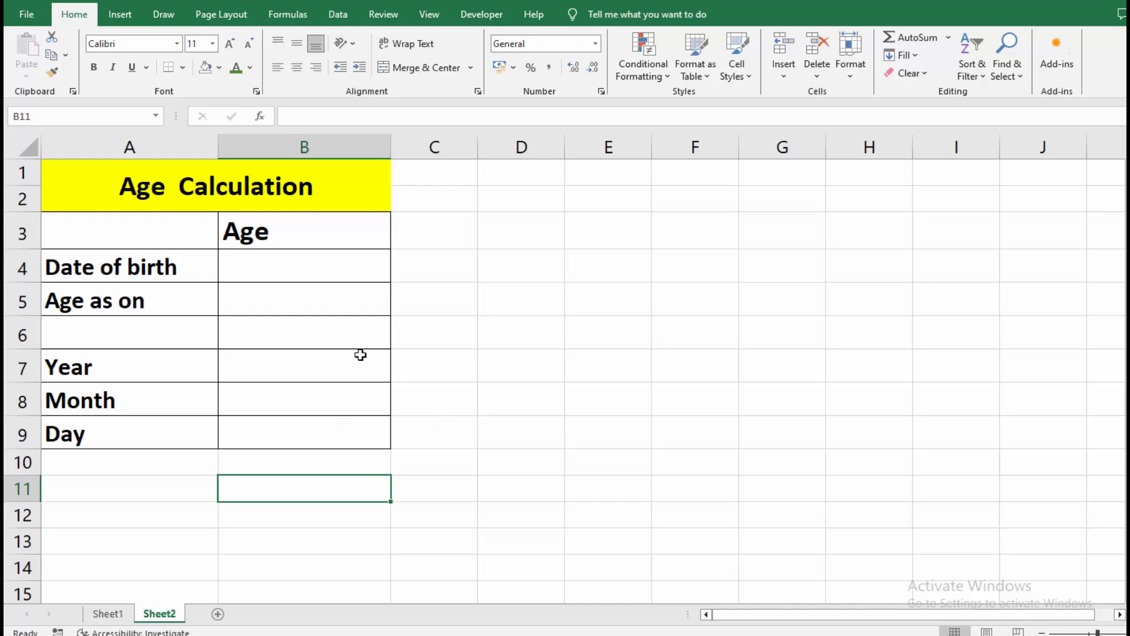
pyautogui.click(261, 267)
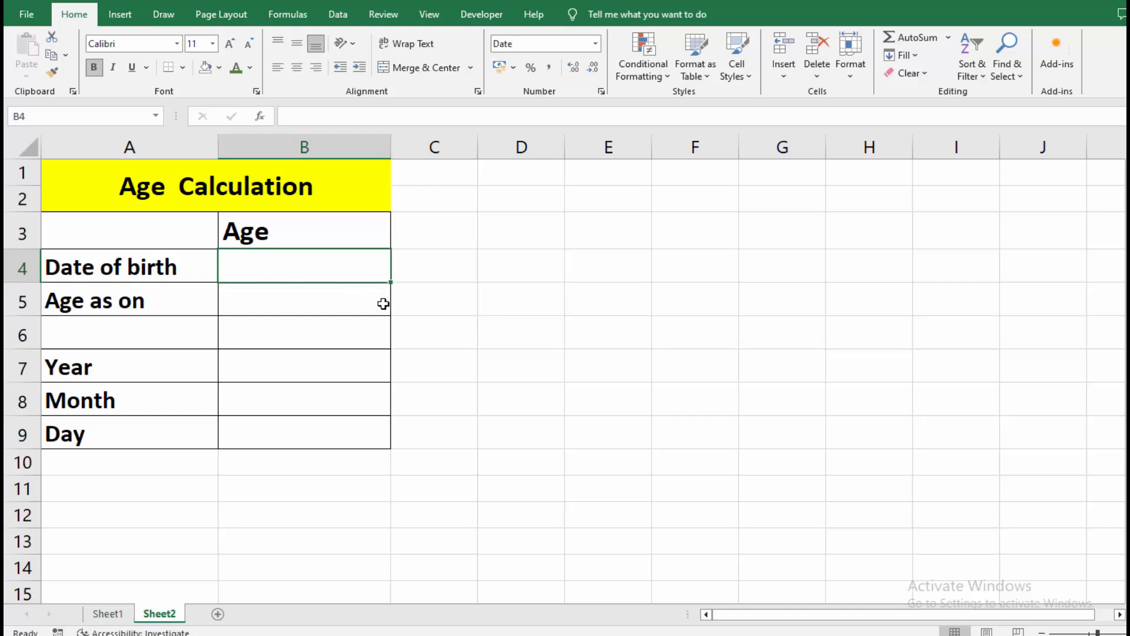
pyautogui.write('=DATY')
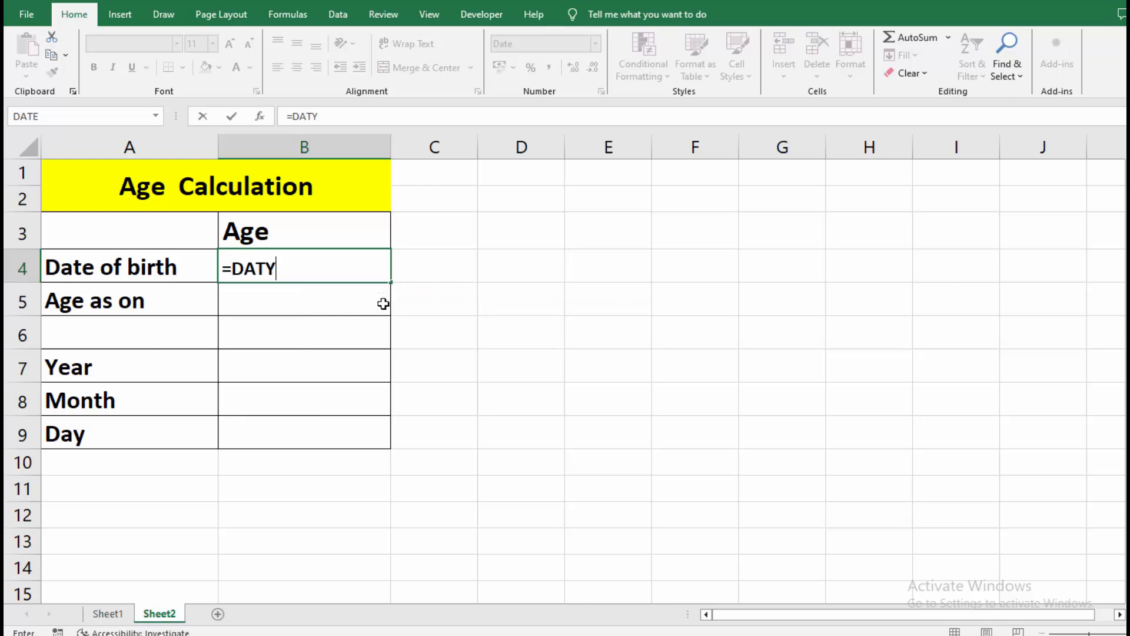
pyautogui.write('E')
pyautogui.press('BackSpace')
pyautogui.press('BackSpace')
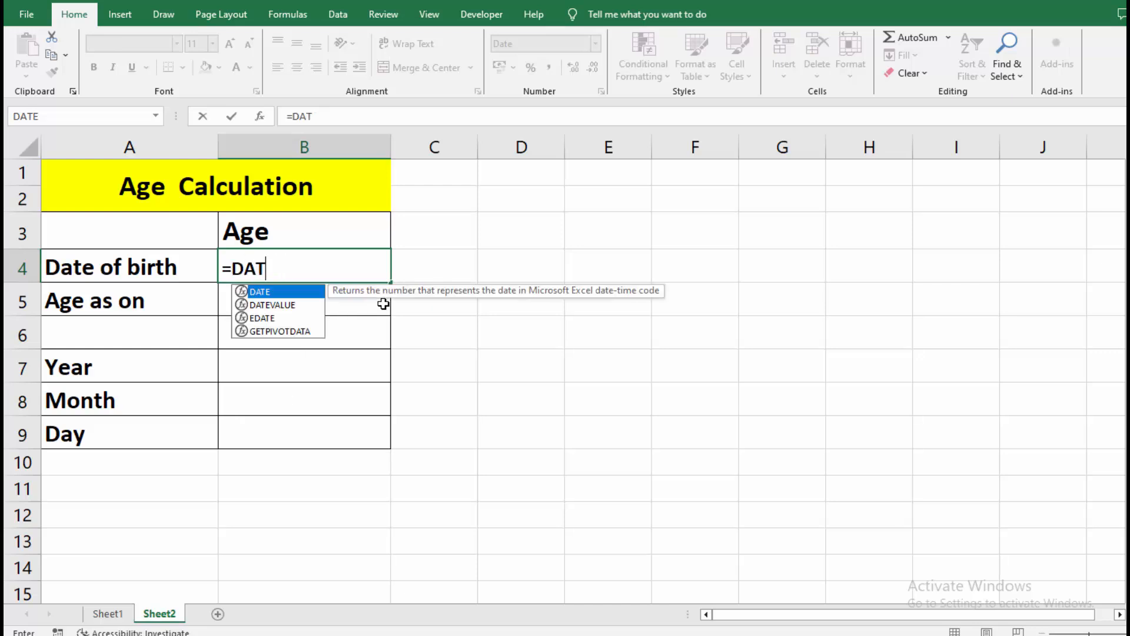
pyautogui.write('E(')
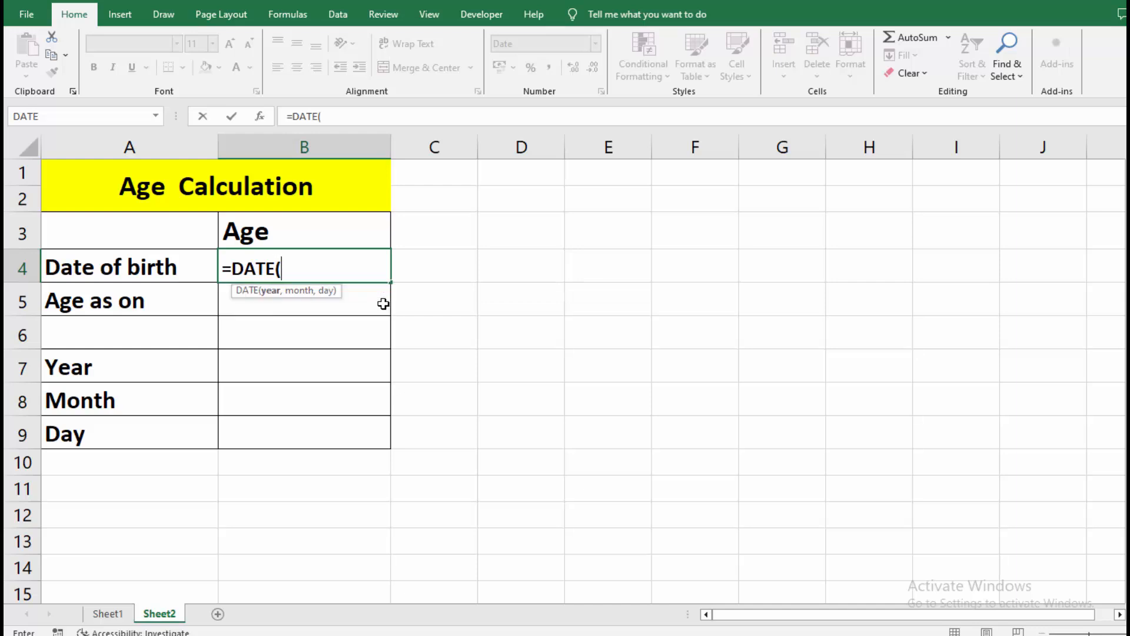
pyautogui.write('2002,')
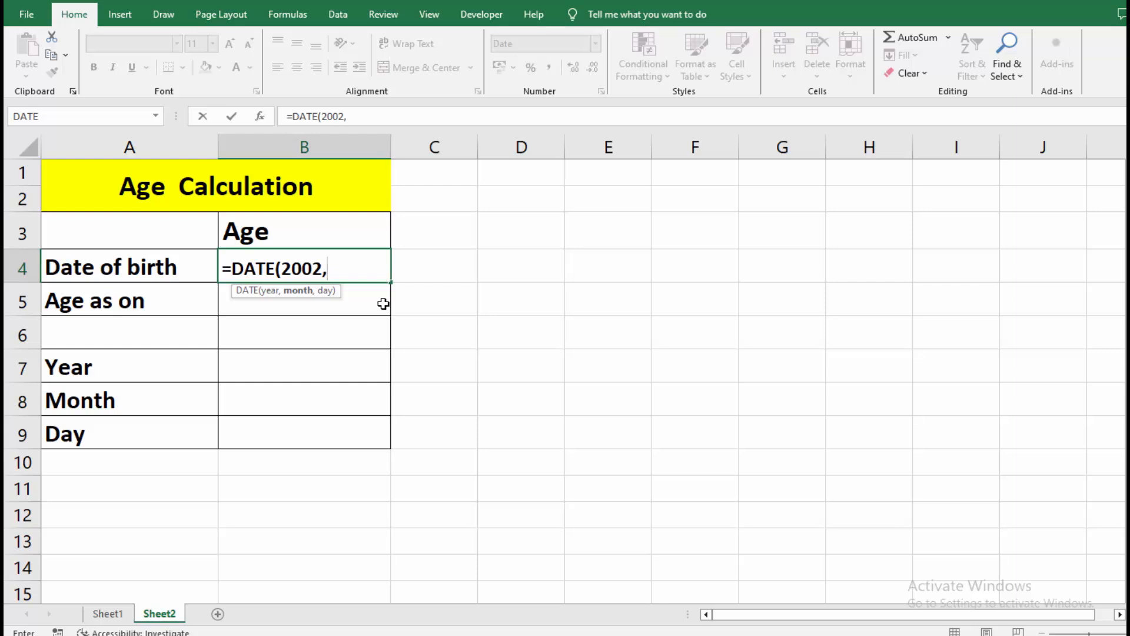
pyautogui.write('08,')
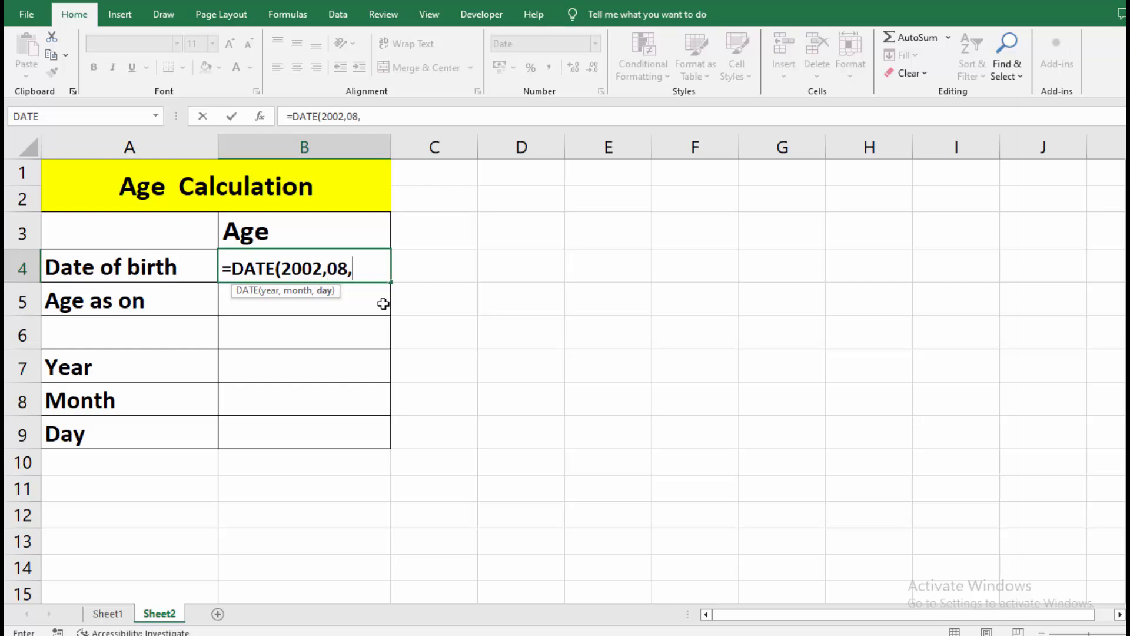
pyautogui.write('28)')
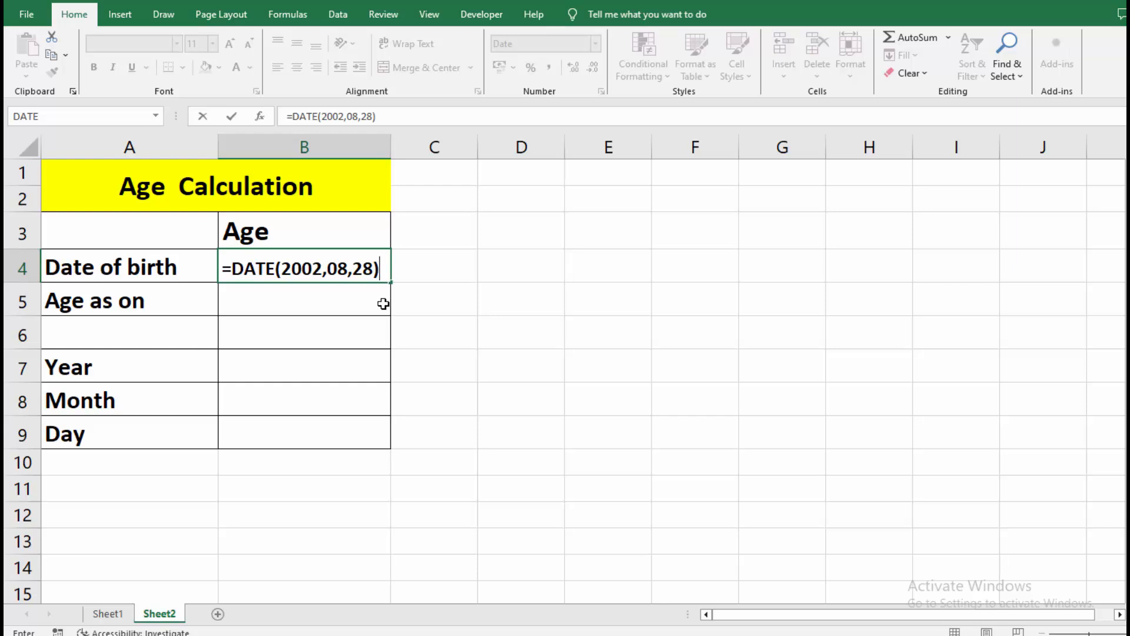
pyautogui.press('Return')
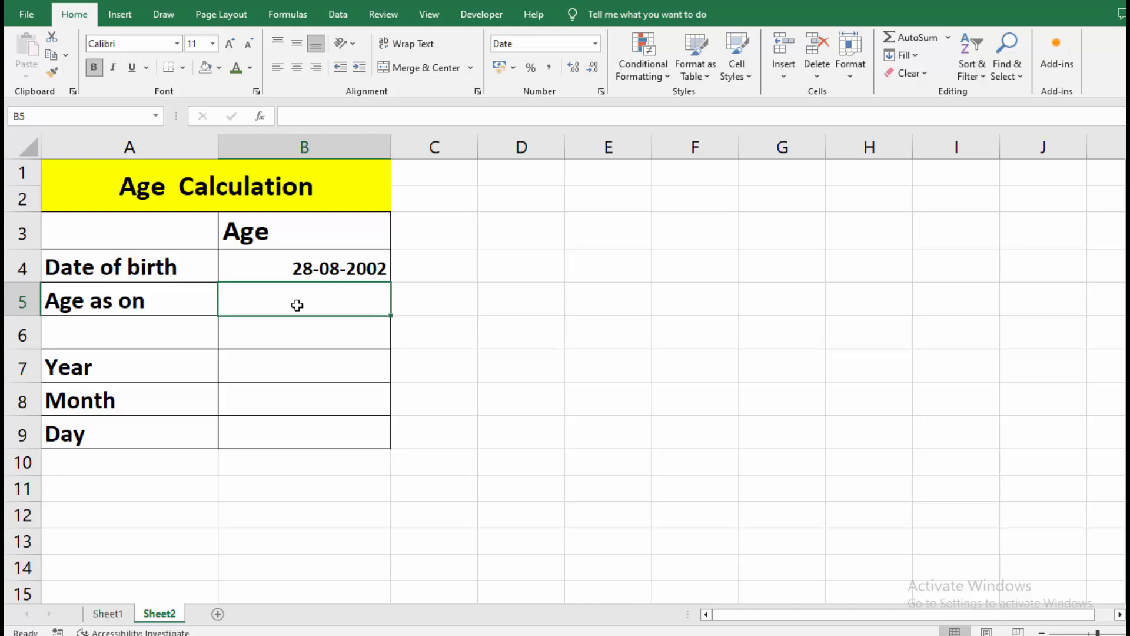
# - Enter the Age as on date in cell B5 with the formula =DATE(2024,08,15)
pyautogui.write('=DATE')
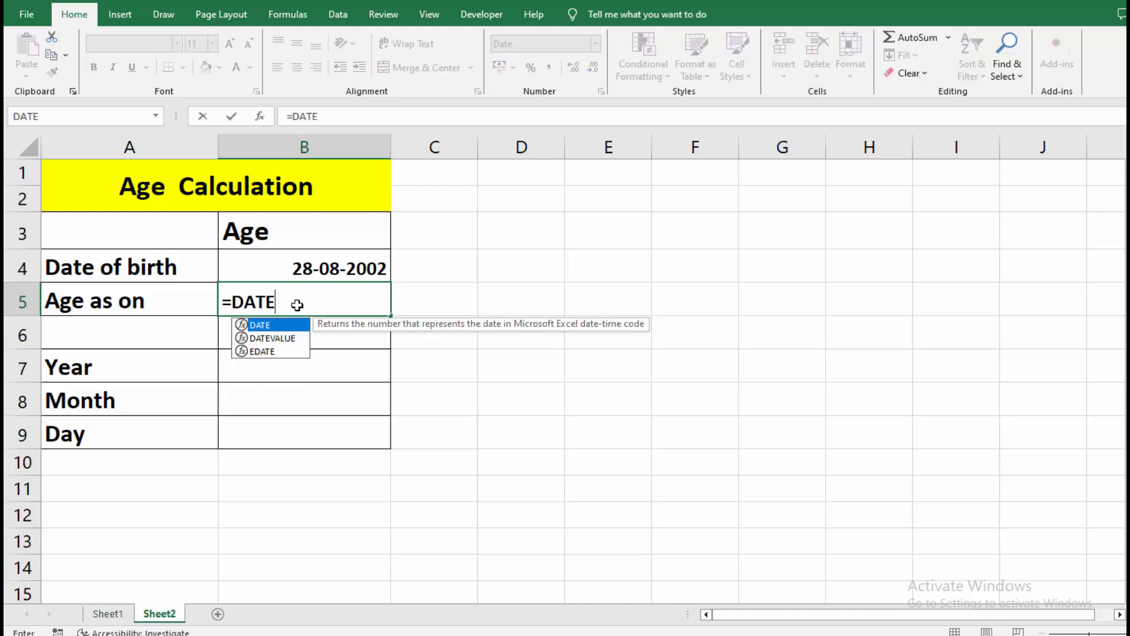
pyautogui.write('(')
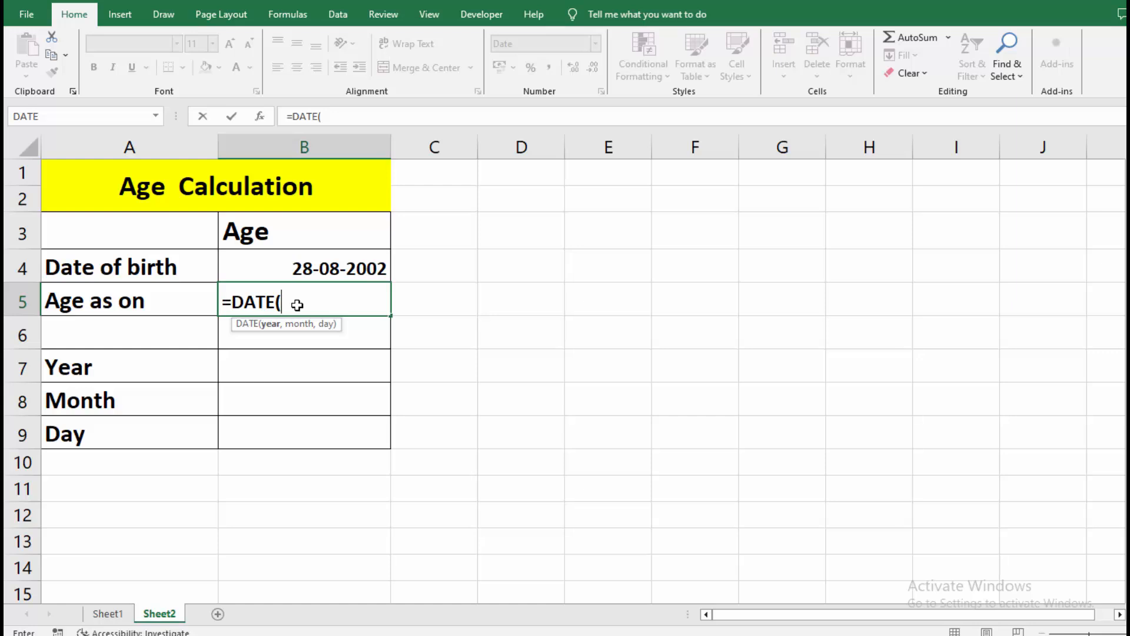
pyautogui.write('2024,08')
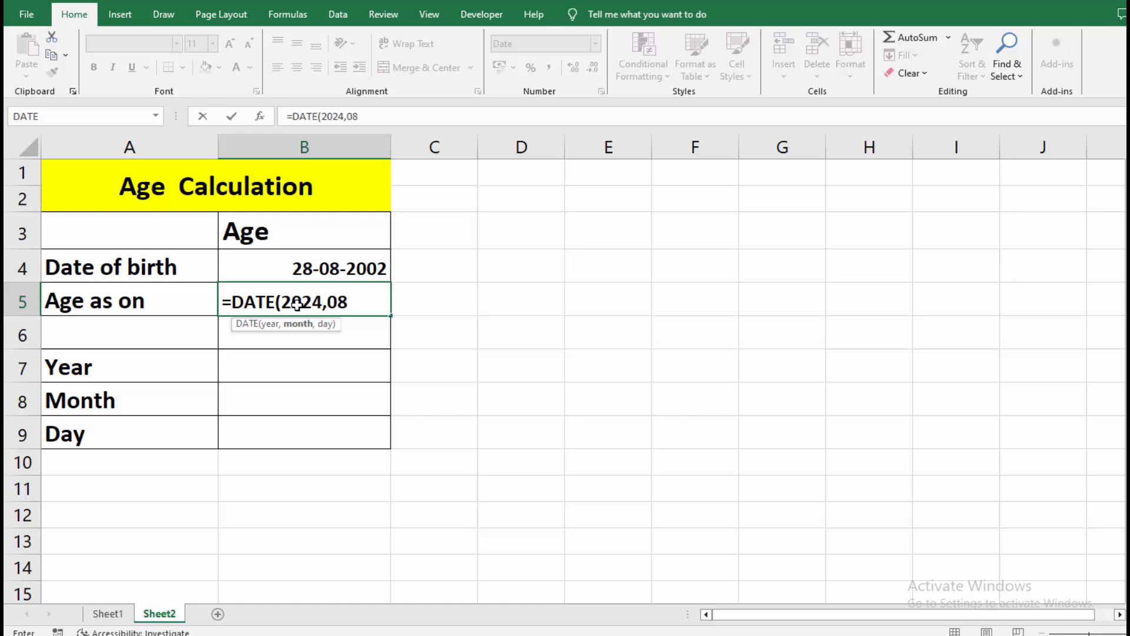
pyautogui.write(',15)')
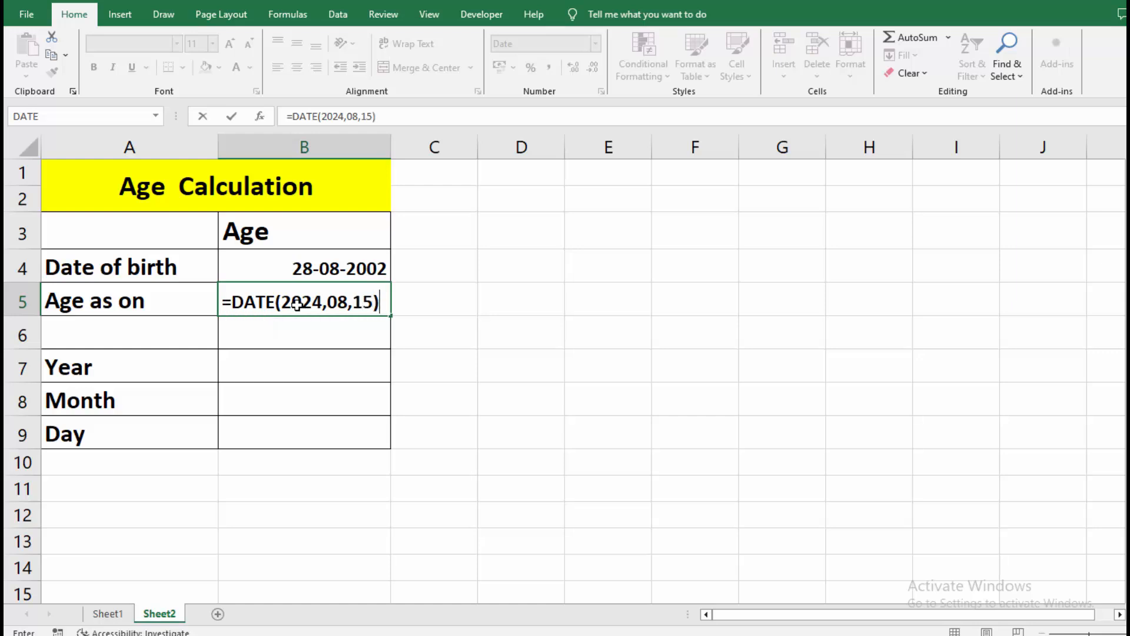
pyautogui.press('Return')
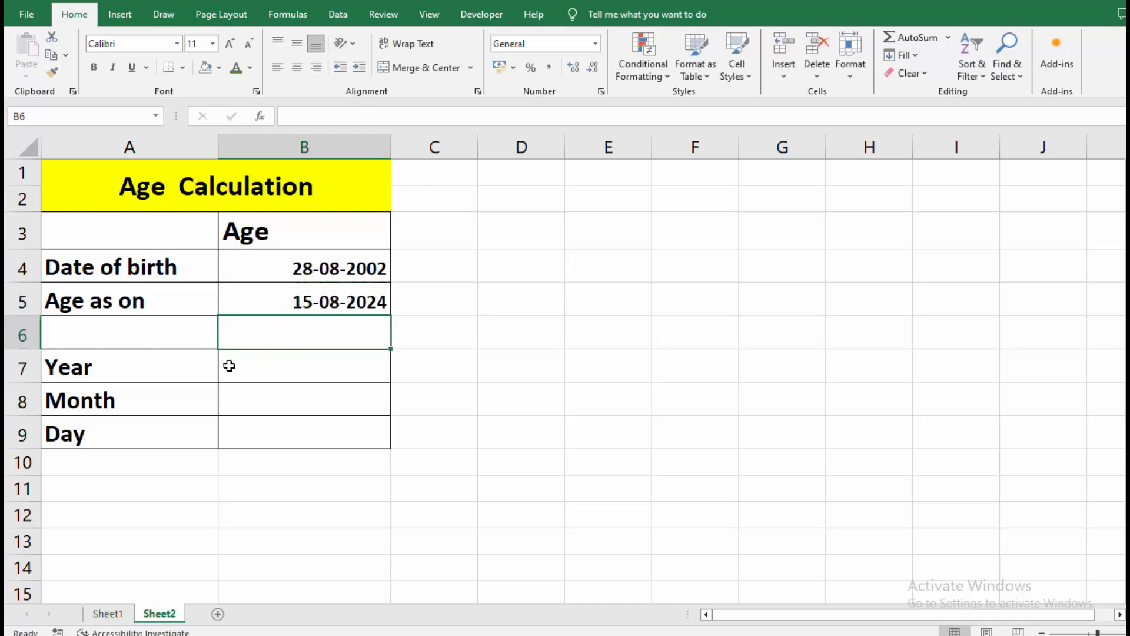
# - Calculate the completed years in cell B7 with the formula =DATEDIF(B4,B5,"Y")
pyautogui.click(250, 369)
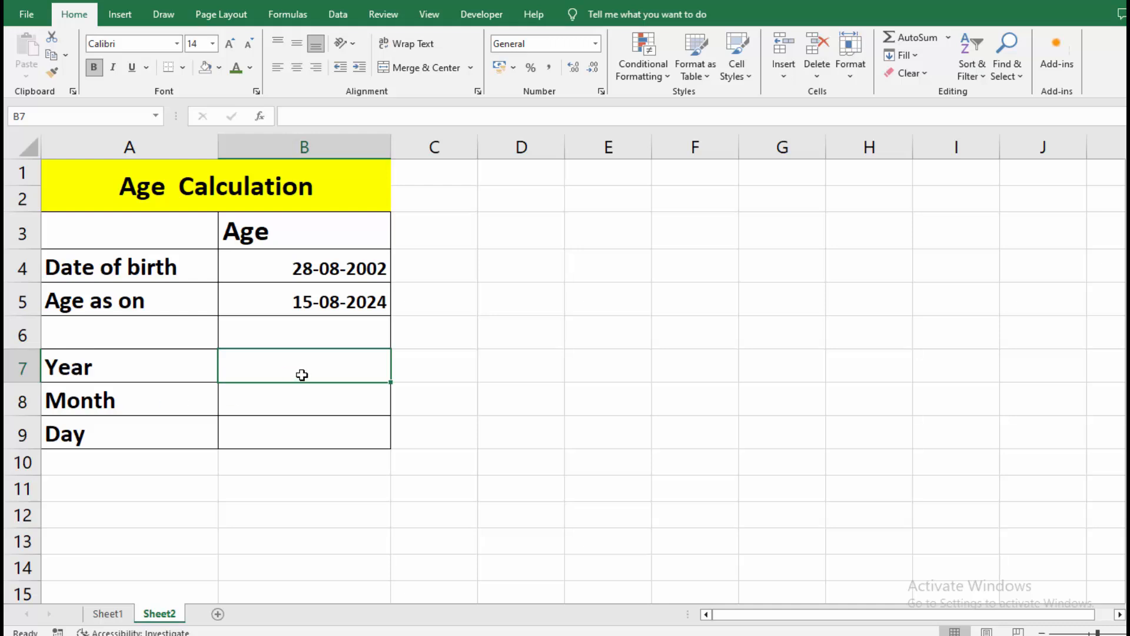
pyautogui.write('=D')
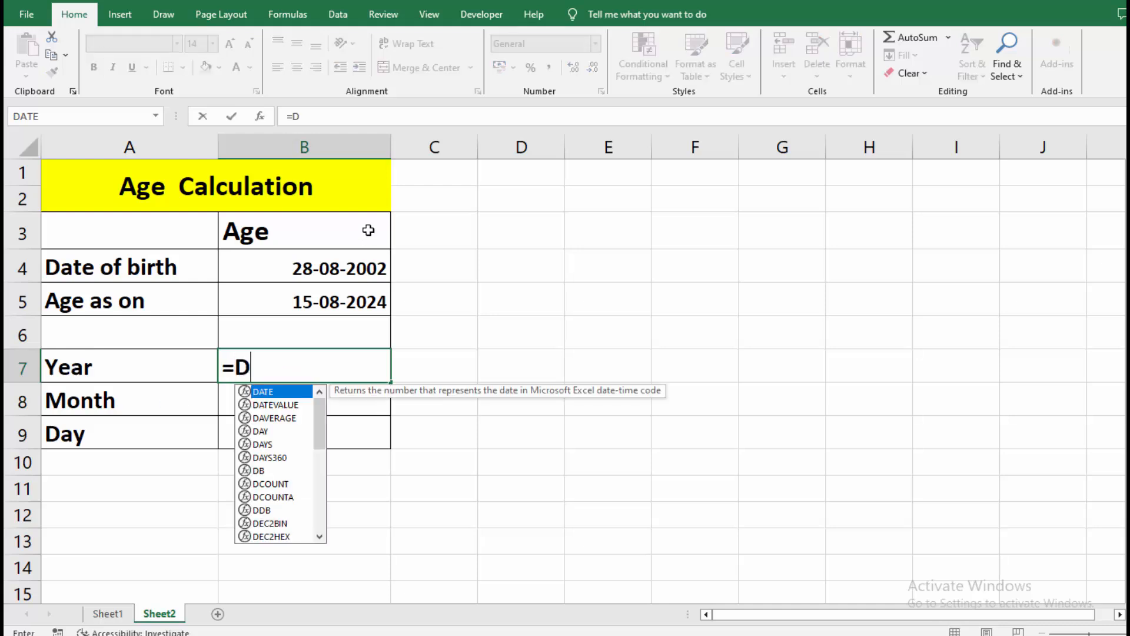
pyautogui.write('ATED')
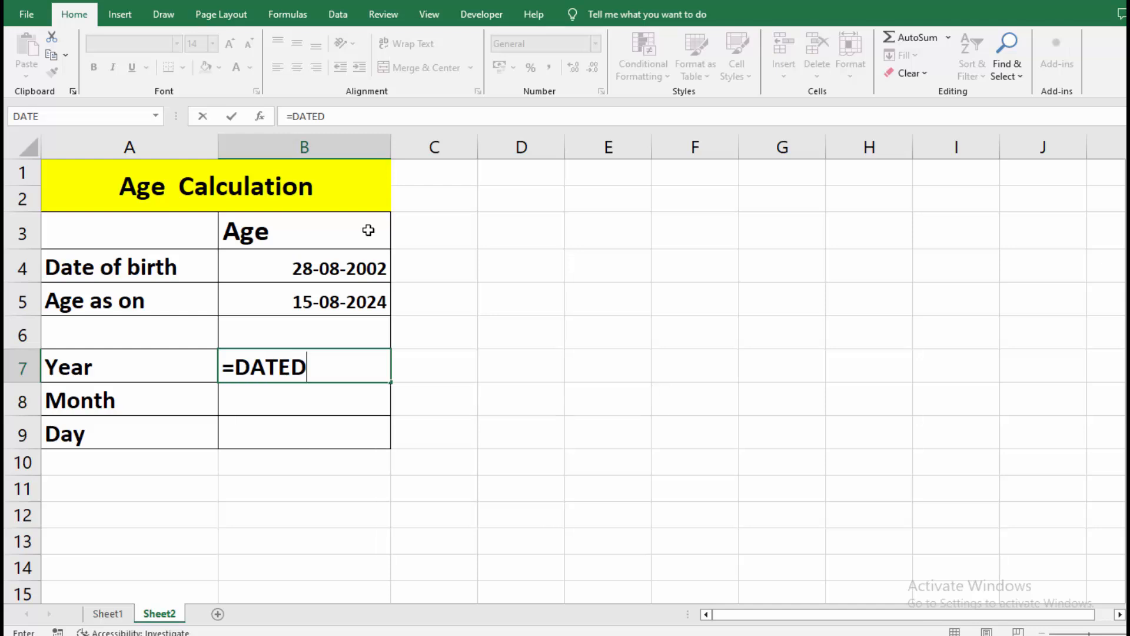
pyautogui.write('IF(')
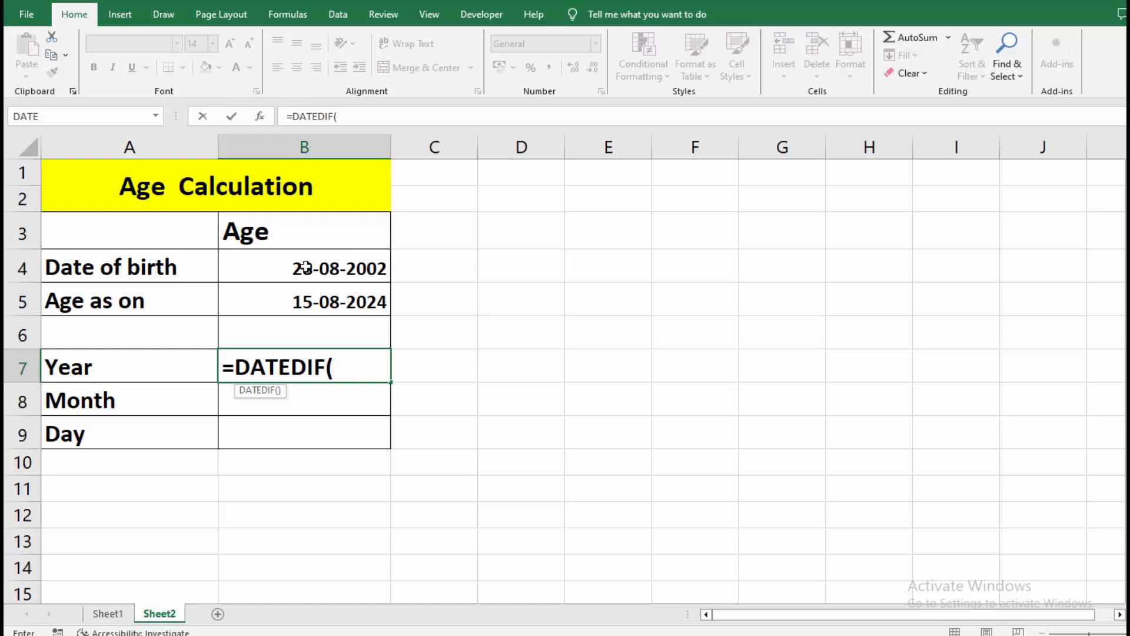
pyautogui.click(306, 268)
pyautogui.click(305, 268)
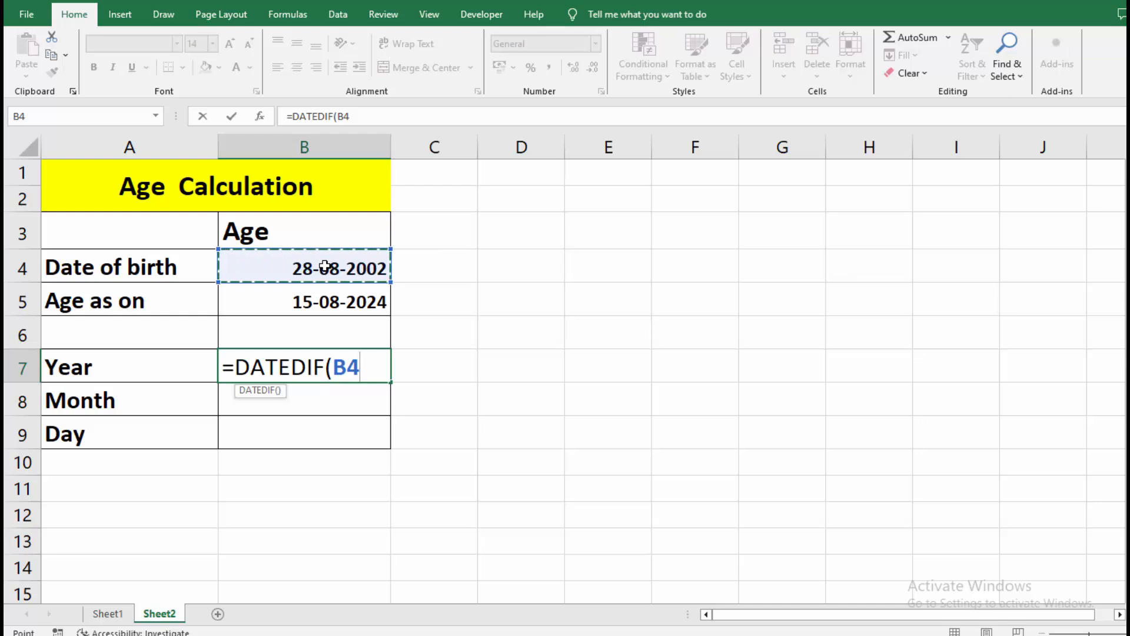
pyautogui.write(',')
pyautogui.click(319, 307)
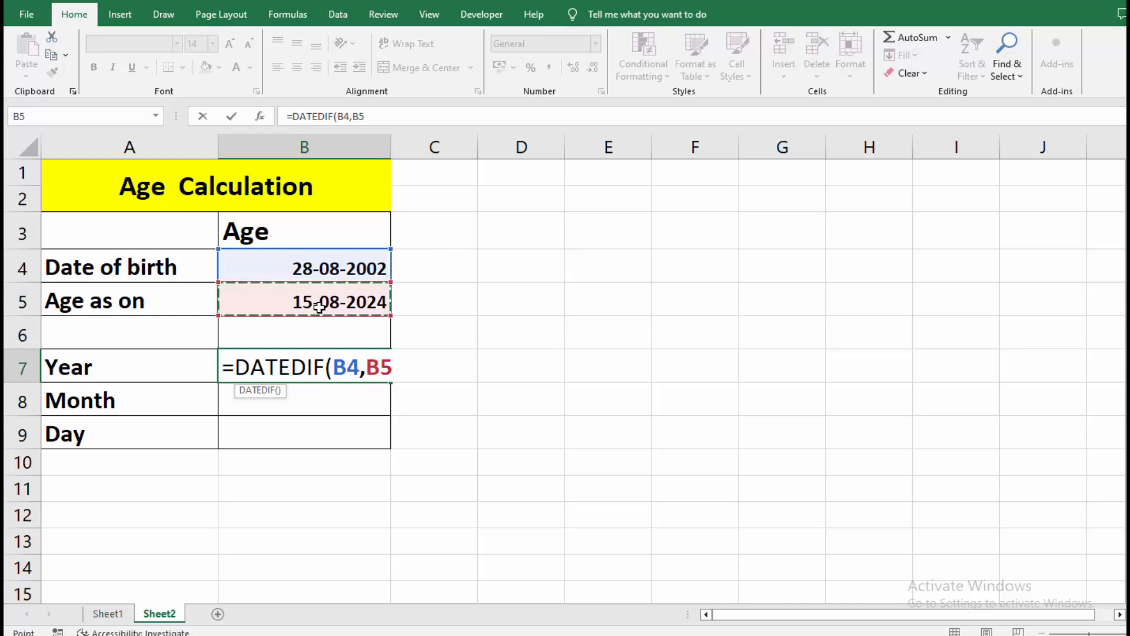
pyautogui.write(',')
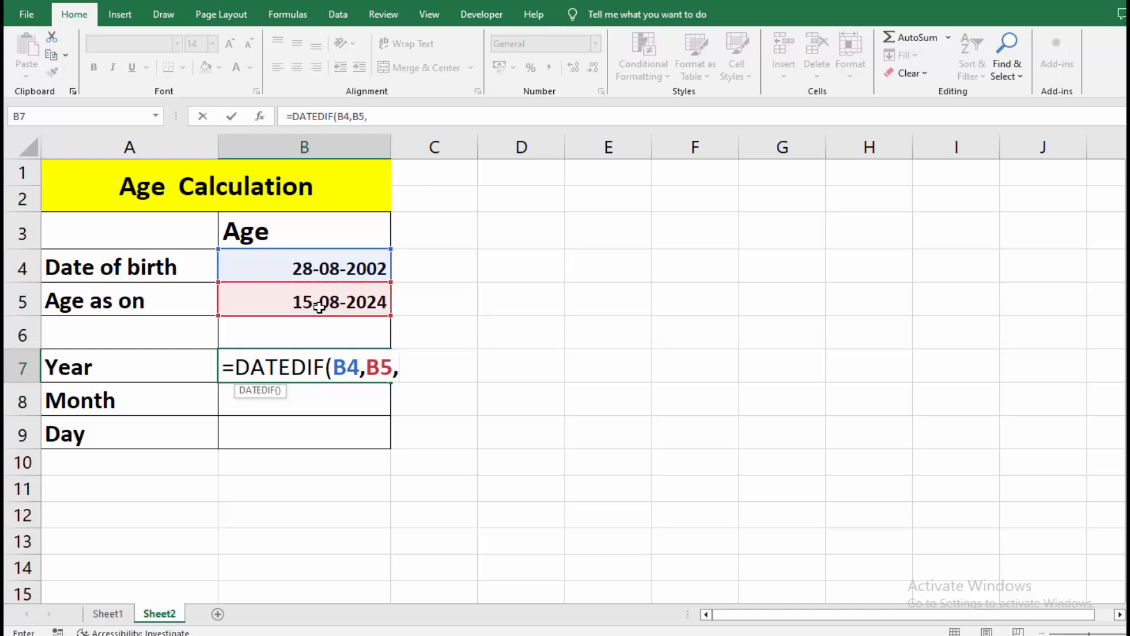
pyautogui.write('"Y")')
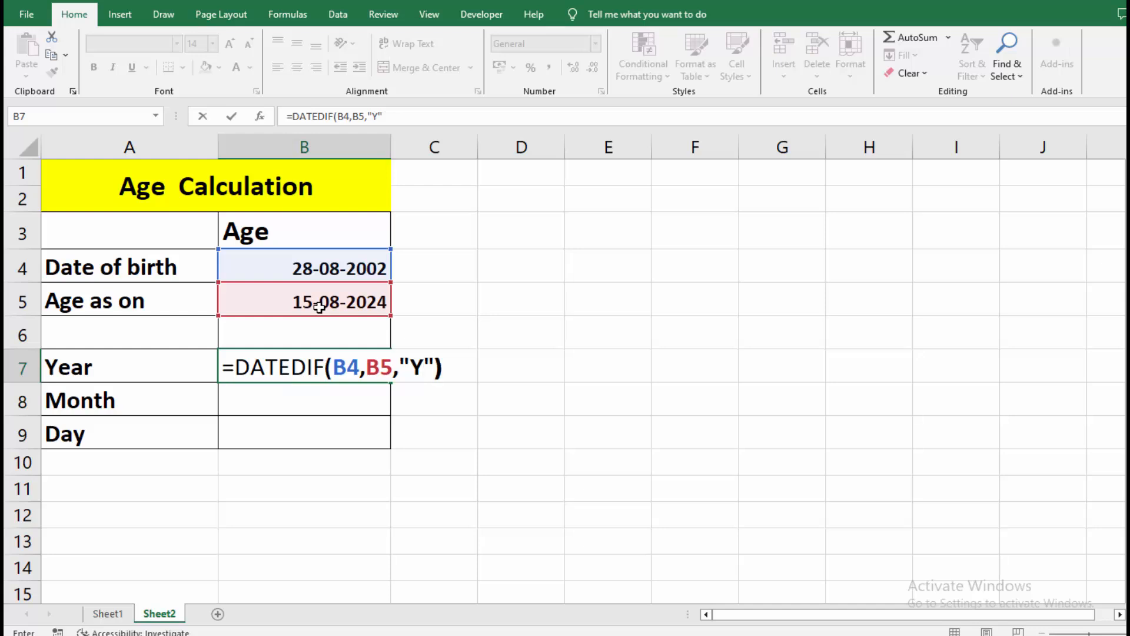
pyautogui.press('Return')
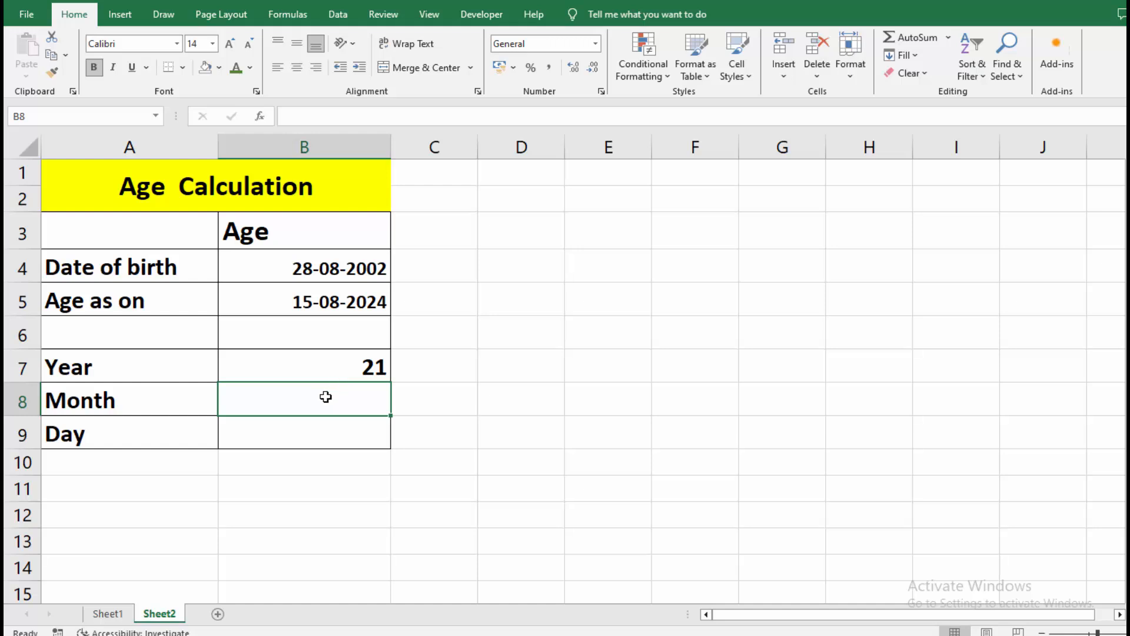
# - Calculate the remaining months in cell B8 with the formula =DATEDIF(B4,B5,"YM")
pyautogui.write('=DATED')
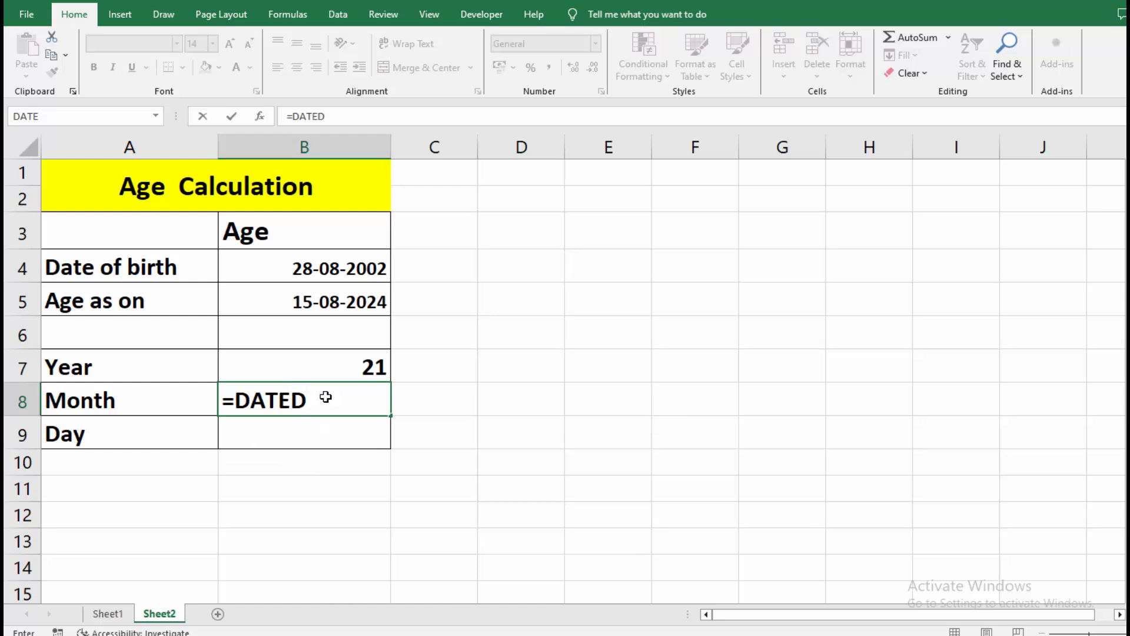
pyautogui.write('IF(')
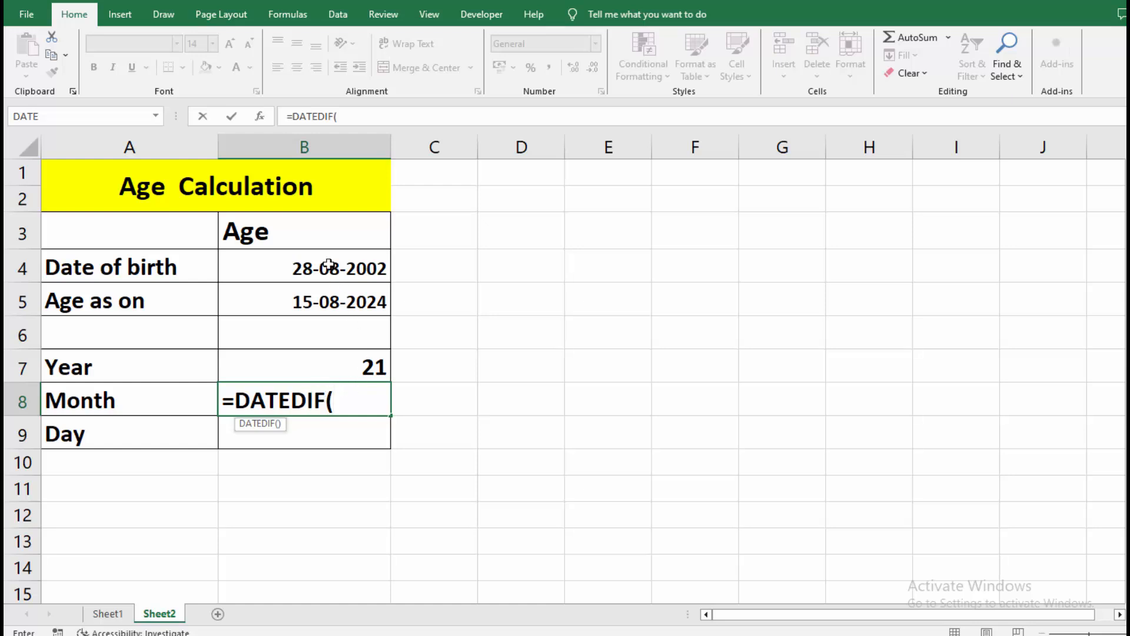
pyautogui.click(328, 265)
pyautogui.write(',')
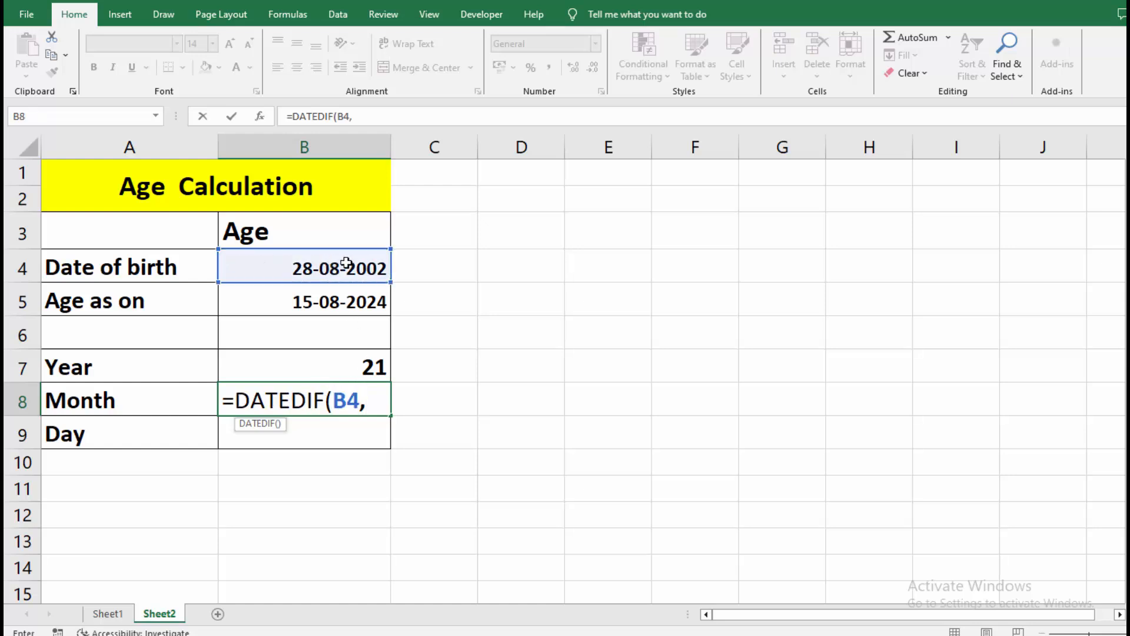
pyautogui.click(349, 298)
pyautogui.write(',')
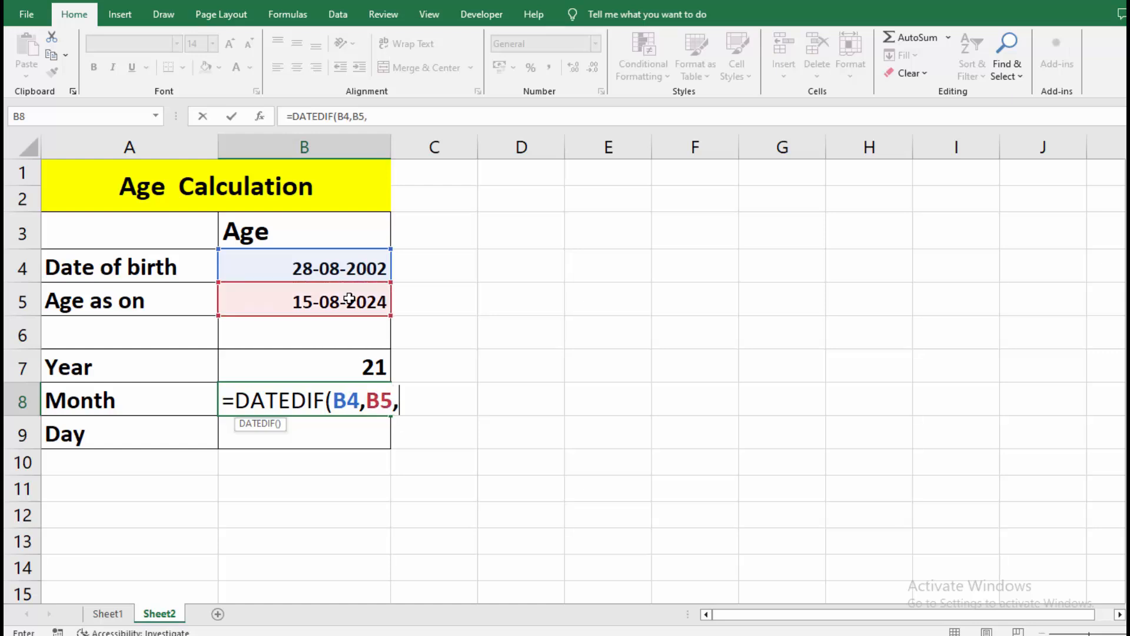
pyautogui.write('"YM')
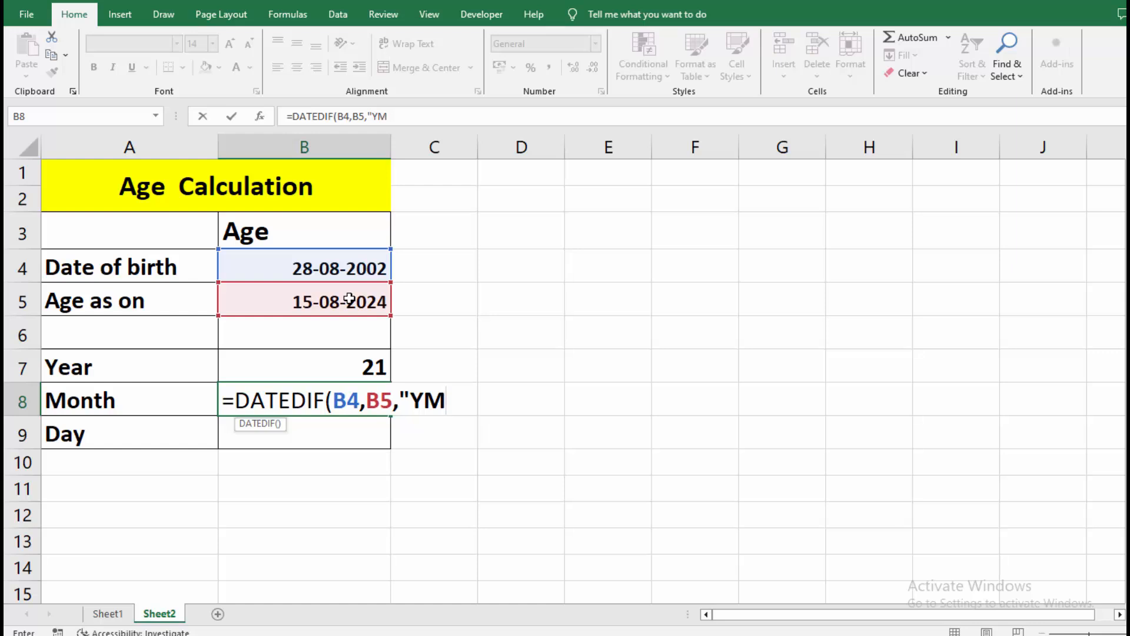
pyautogui.write('")')
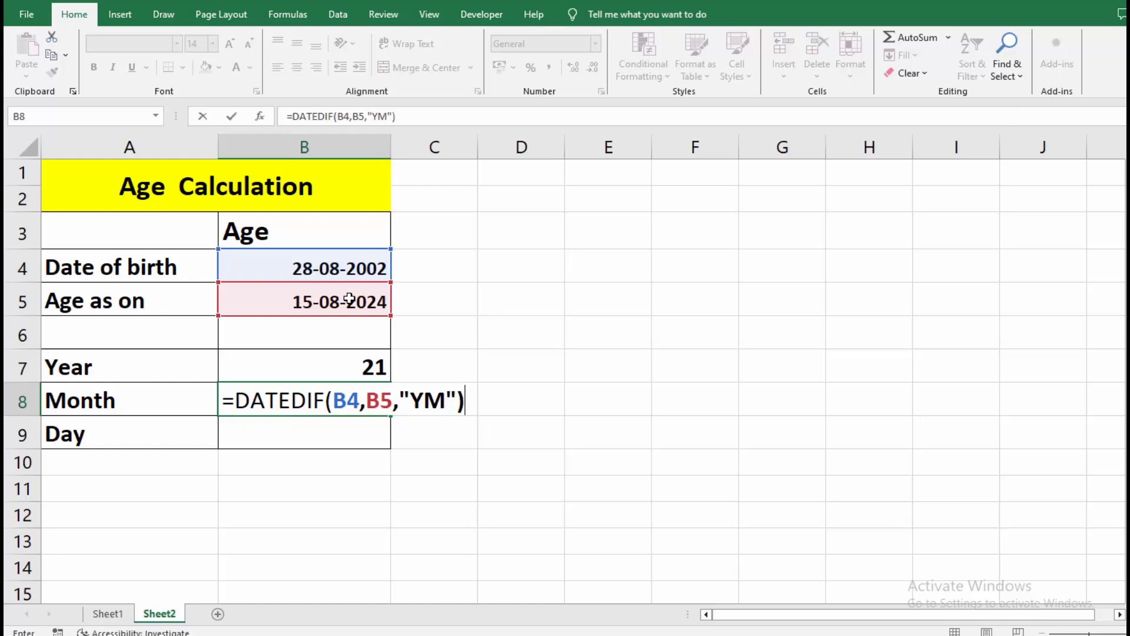
pyautogui.press('Return')
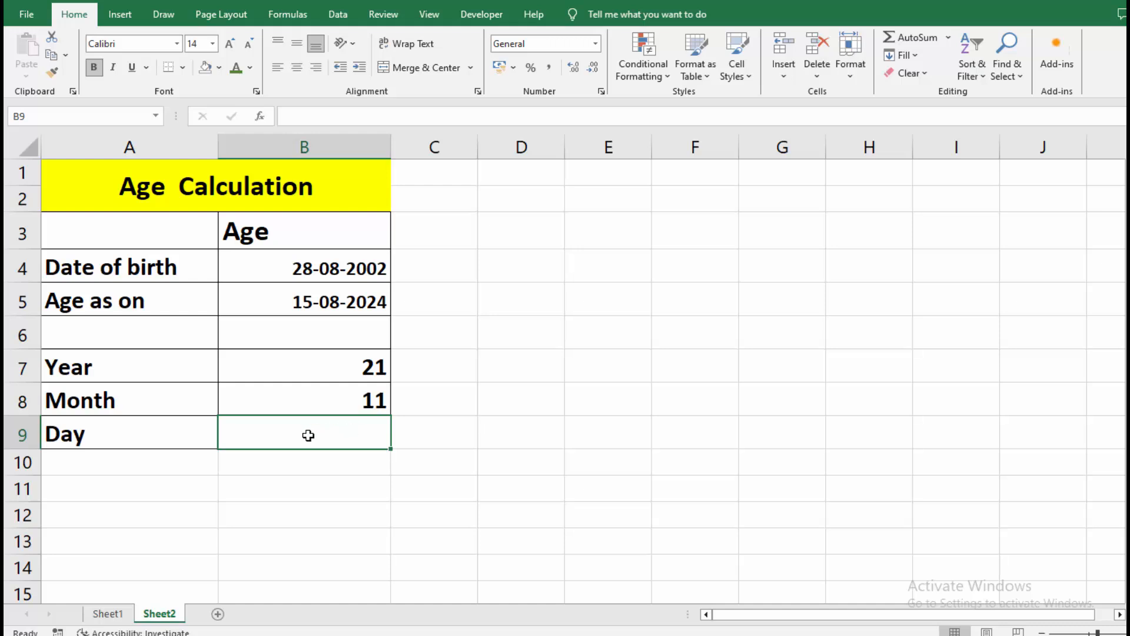
# - Calculate the remaining days in cell B9 with the formula =DATEDIF(B4,B5,"MD")
pyautogui.write('=DA')
pyautogui.write('TE')
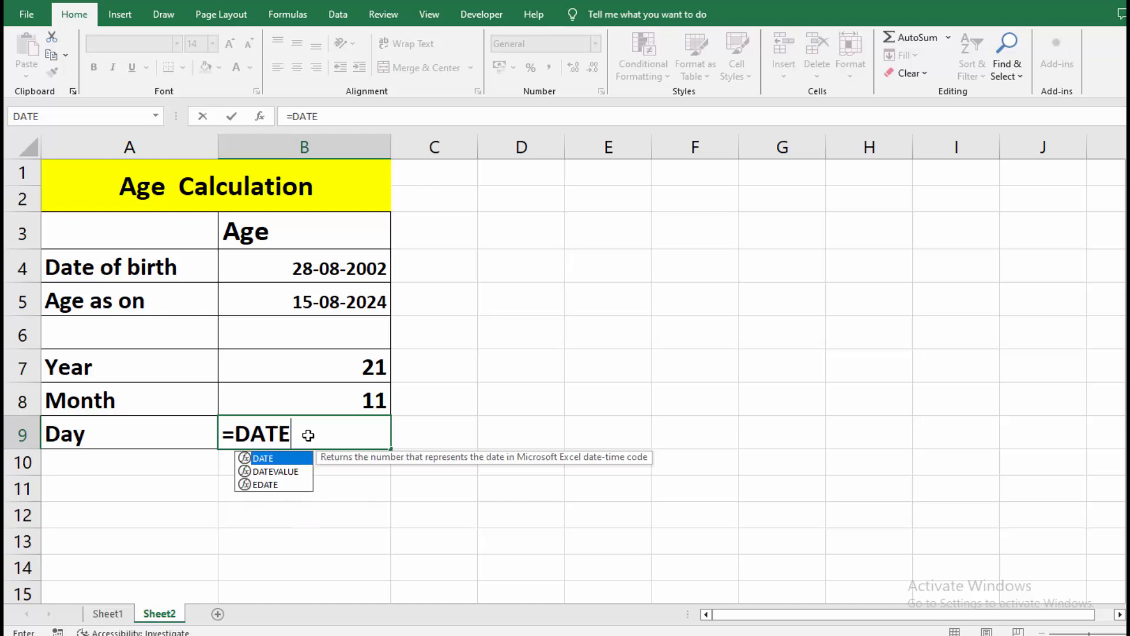
pyautogui.write('DIF')
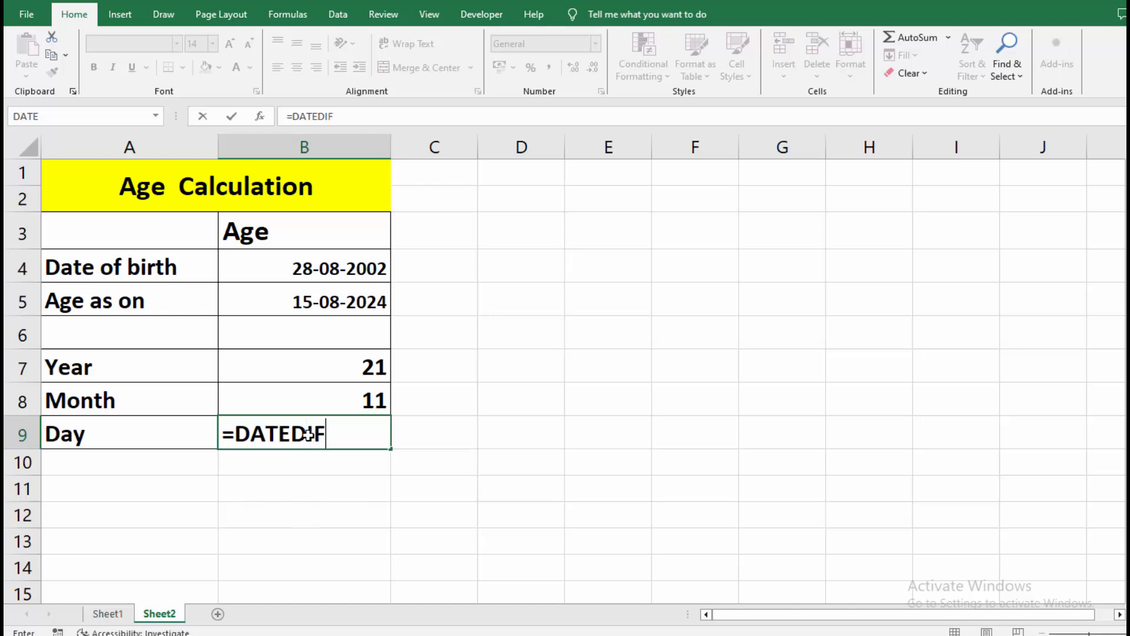
pyautogui.write('(')
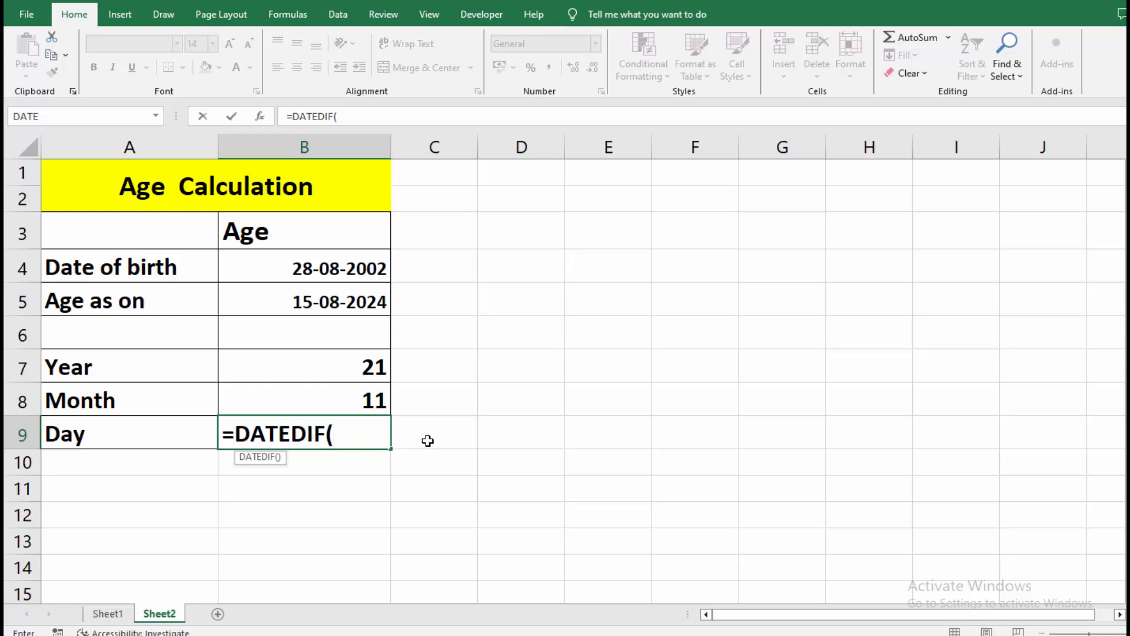
pyautogui.click(323, 269)
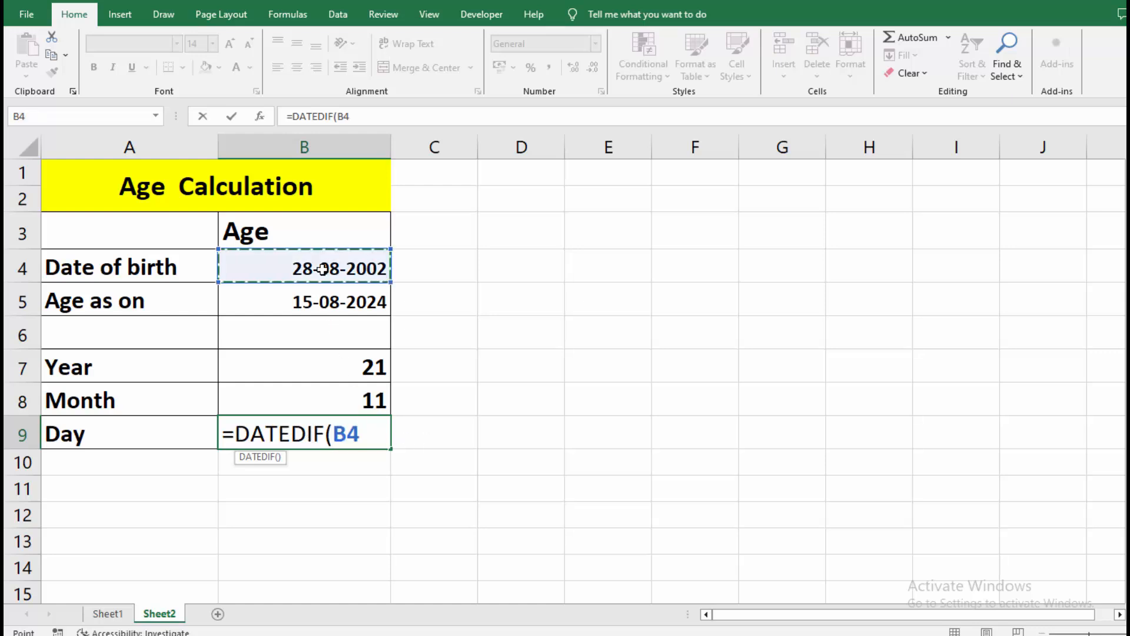
pyautogui.write(',')
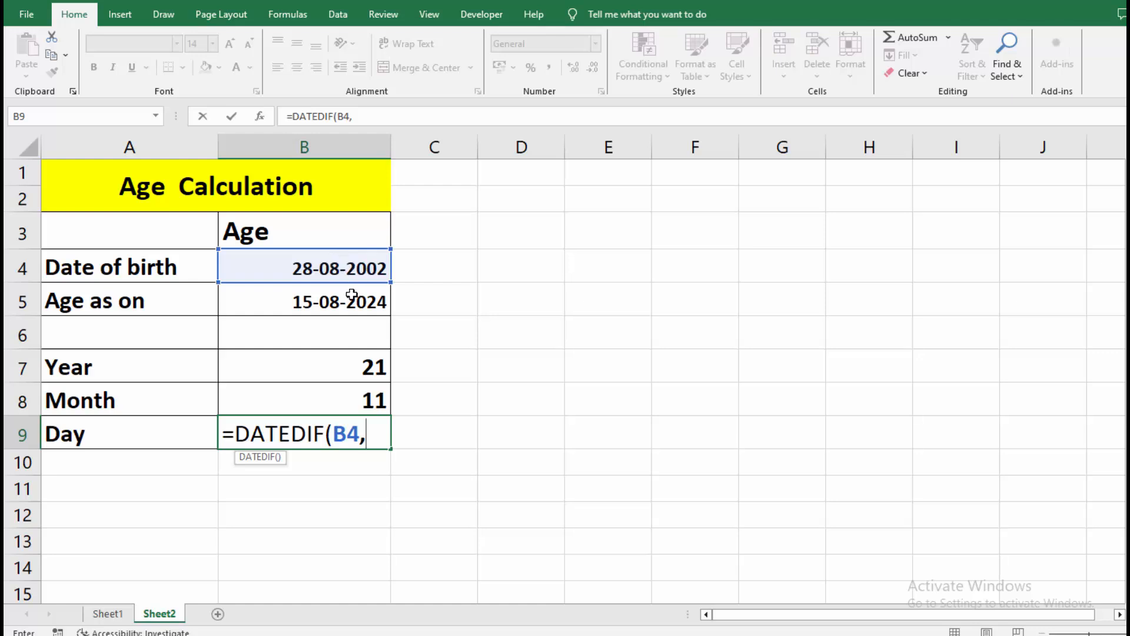
pyautogui.click(351, 302)
pyautogui.write(',')
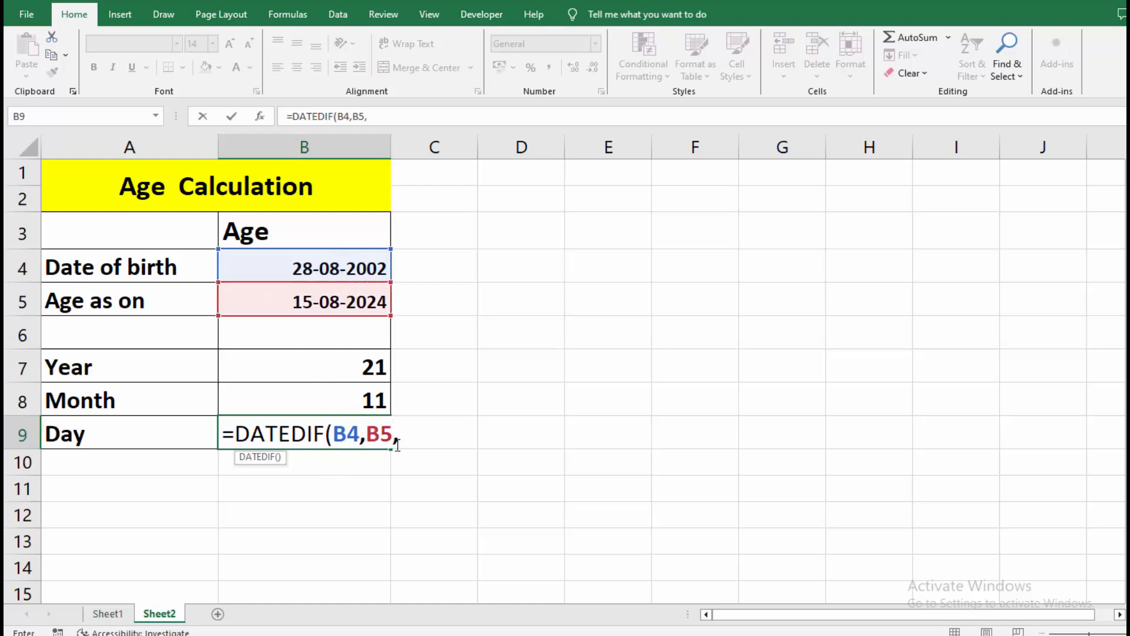
pyautogui.write('"MD")')
pyautogui.press('Return')
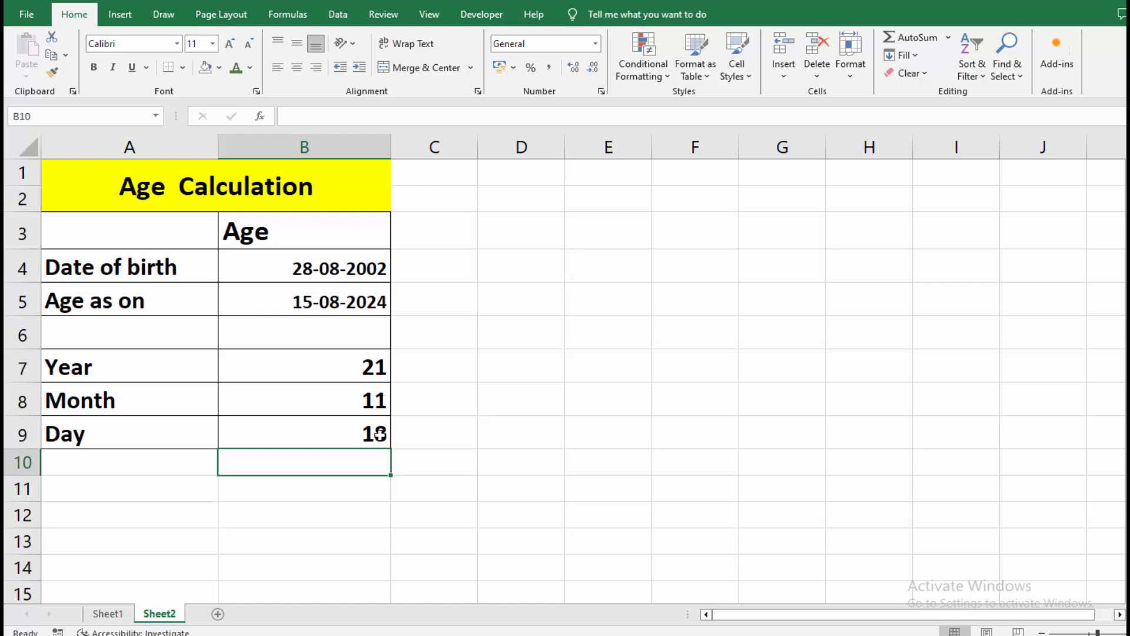
# - Enter the label IN WORD in cell A11, below the age table
pyautogui.click(119, 491)
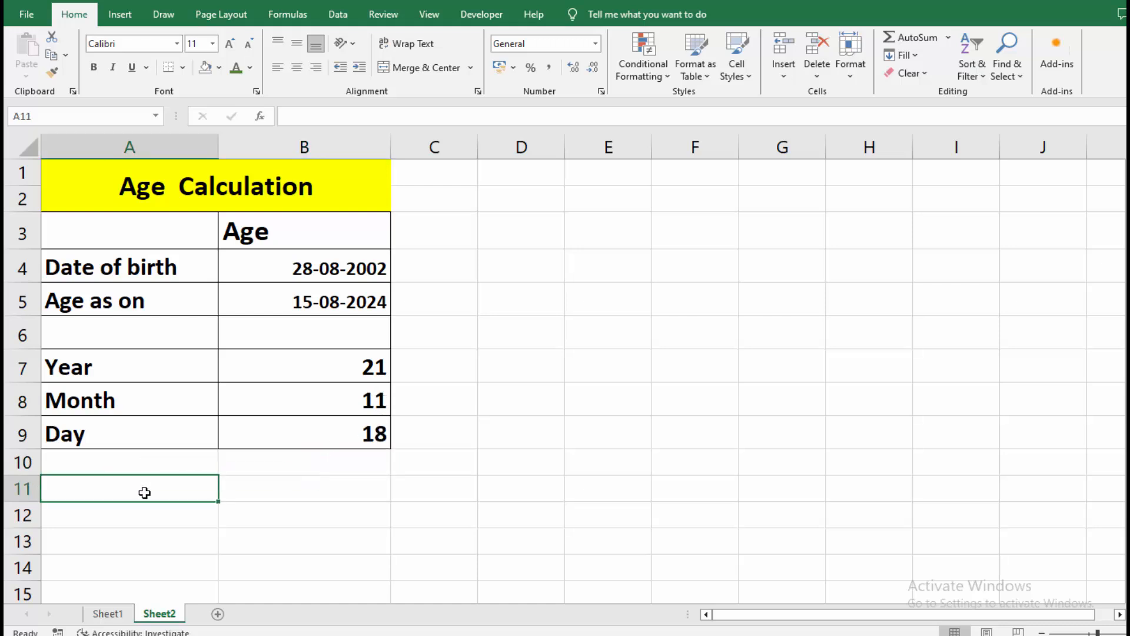
pyautogui.write('IN')
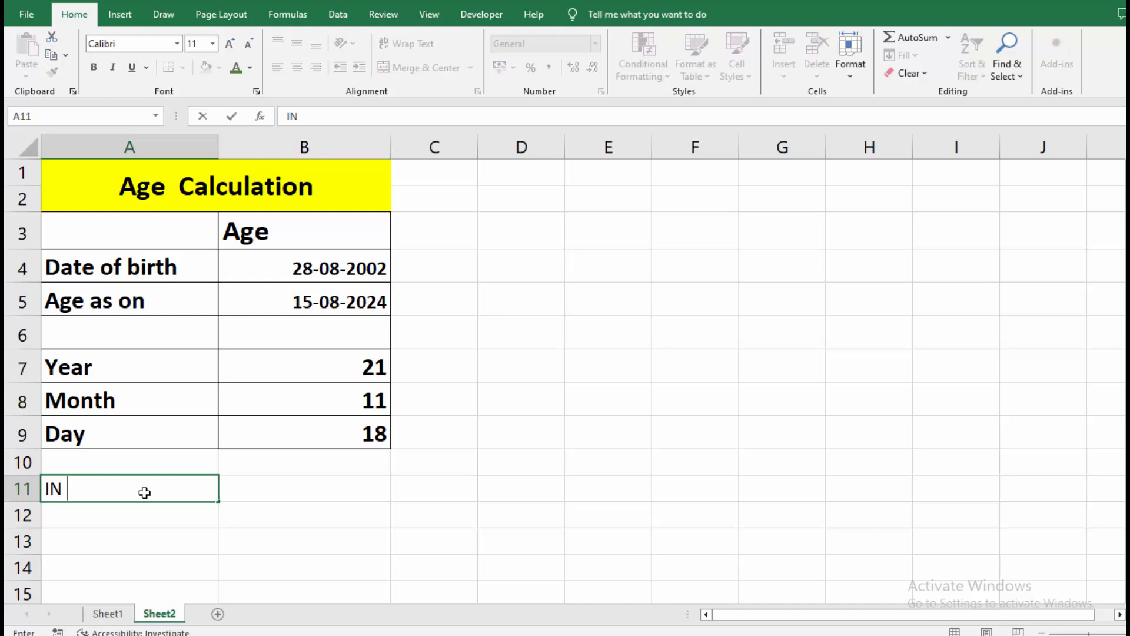
pyautogui.write(' WORD')
pyautogui.press('Tab')
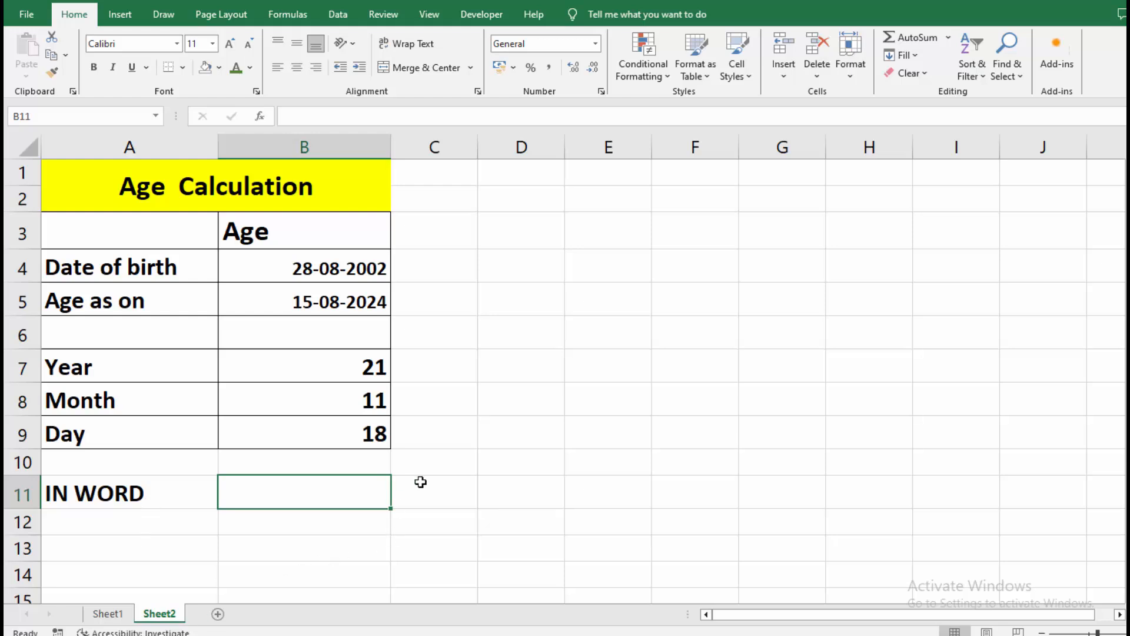
# - Start the age text formula in B11, joining the year and month results with their labels as =B7&" YEAR "&B8&" MONTH "&
pyautogui.write('=')
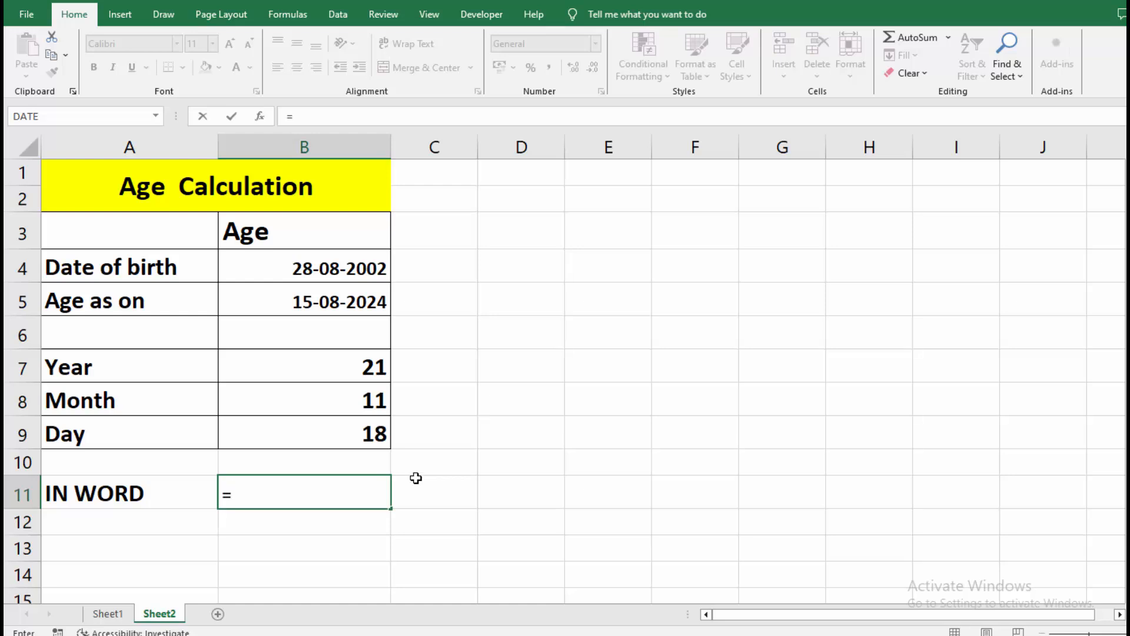
pyautogui.click(345, 371)
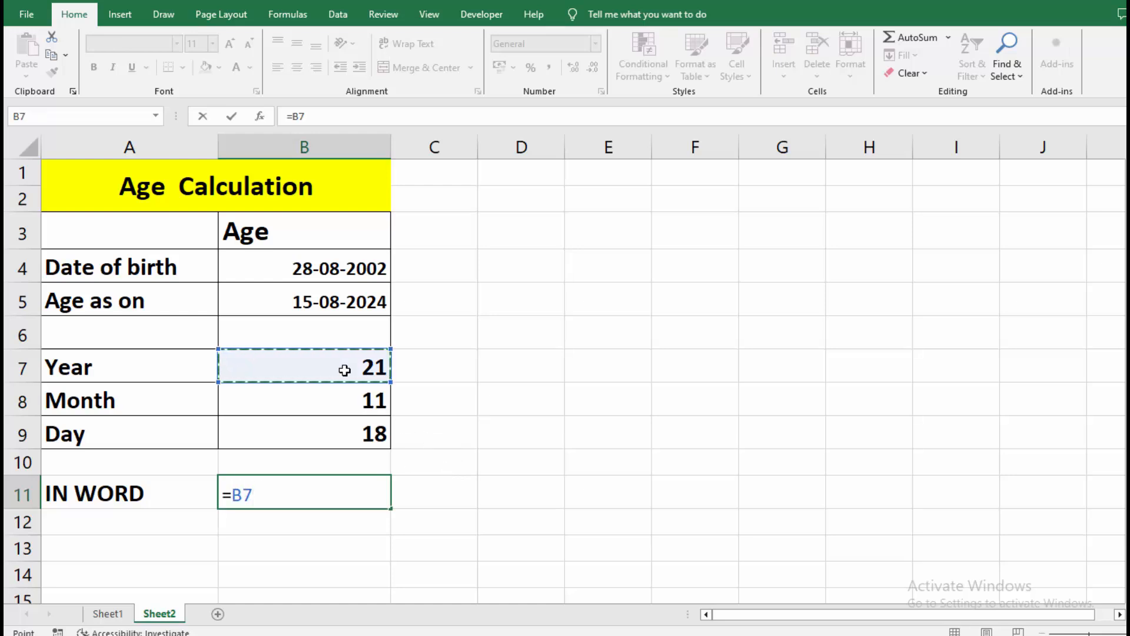
pyautogui.write('&')
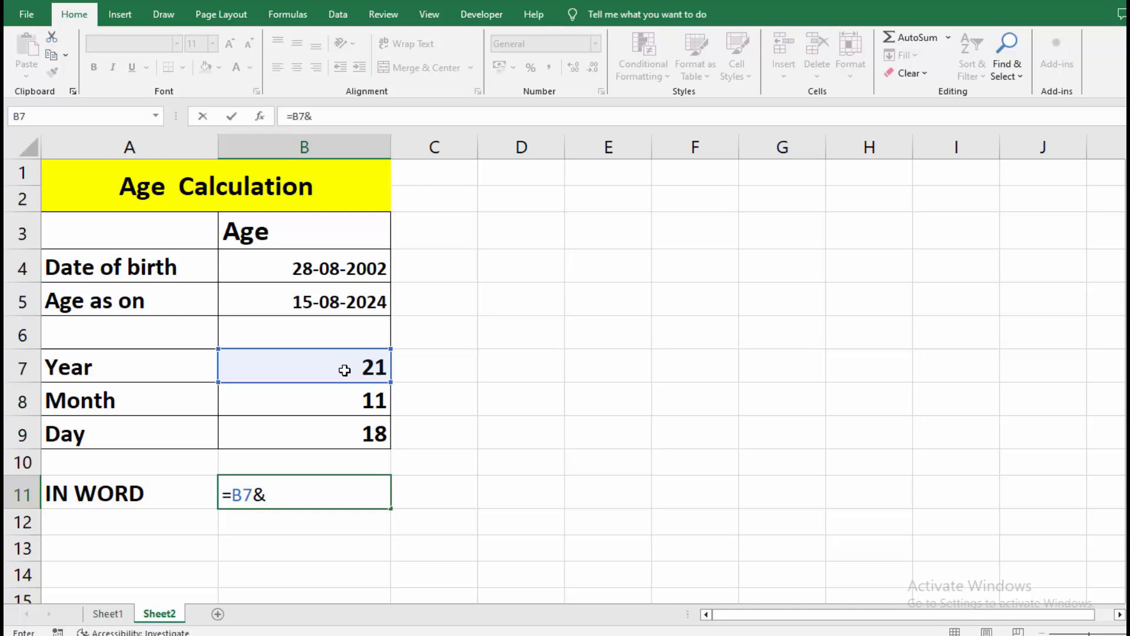
pyautogui.write('" YEAR "&')
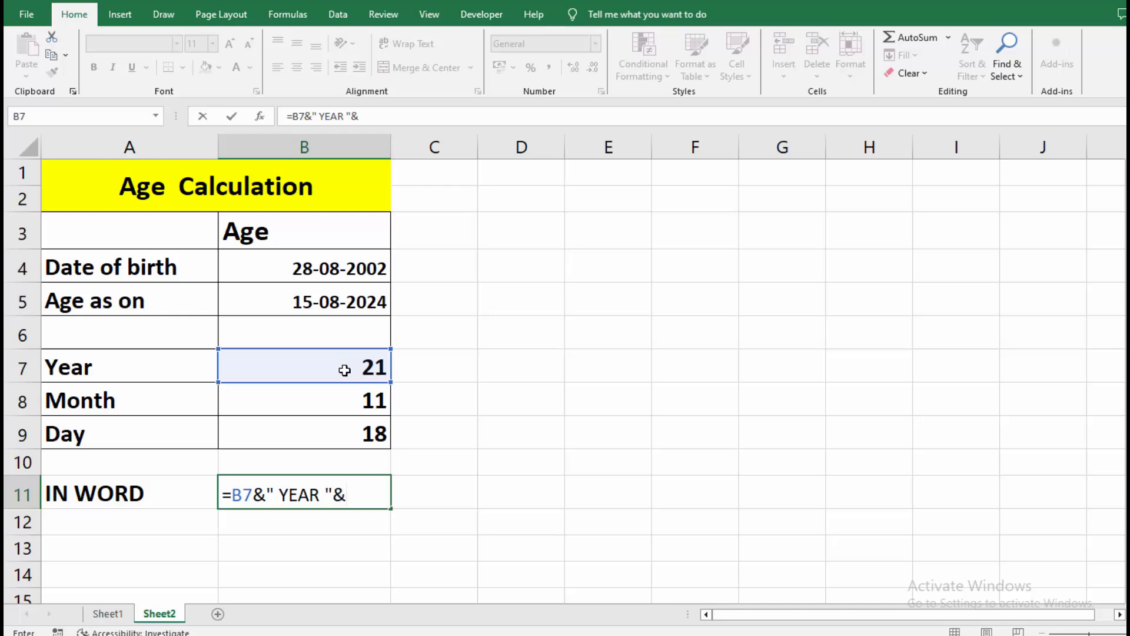
pyautogui.click(362, 399)
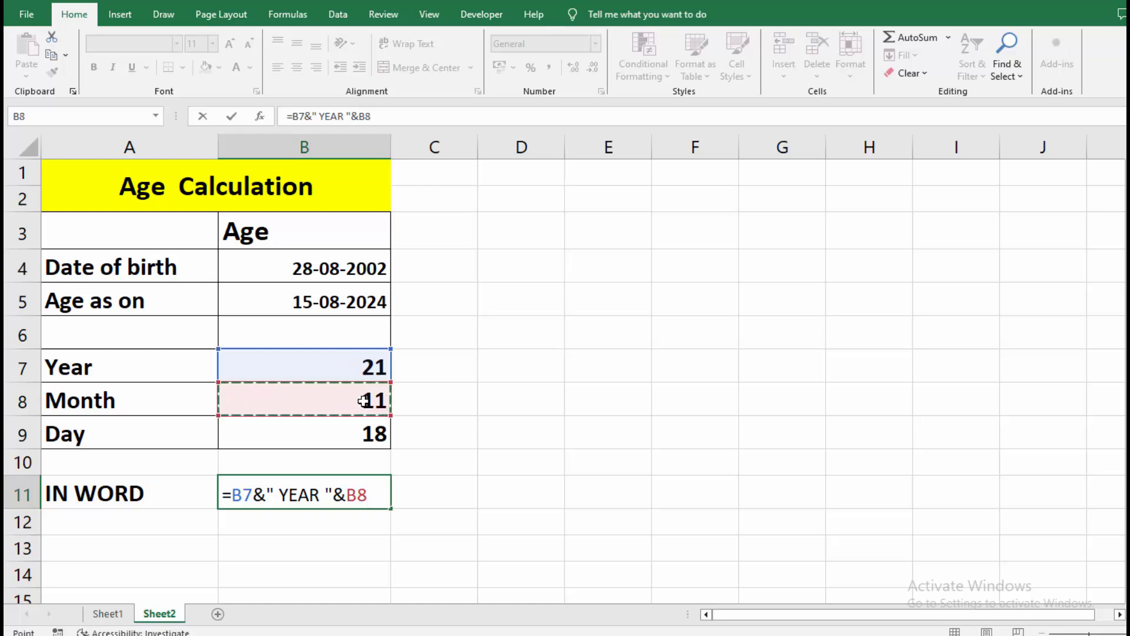
pyautogui.write('&')
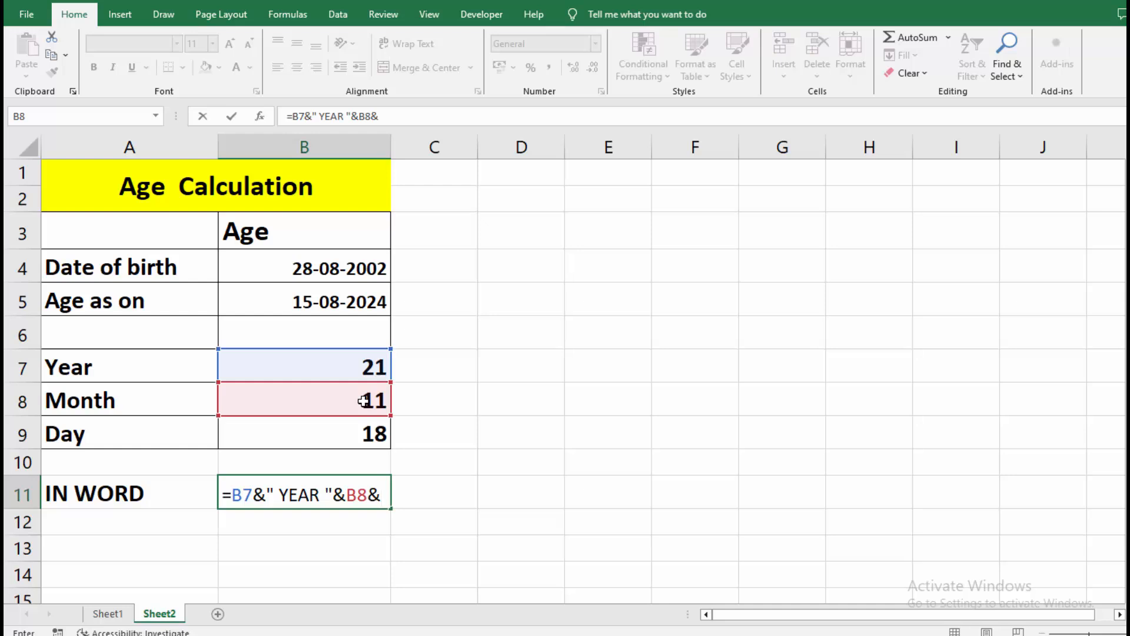
pyautogui.write('" MONT')
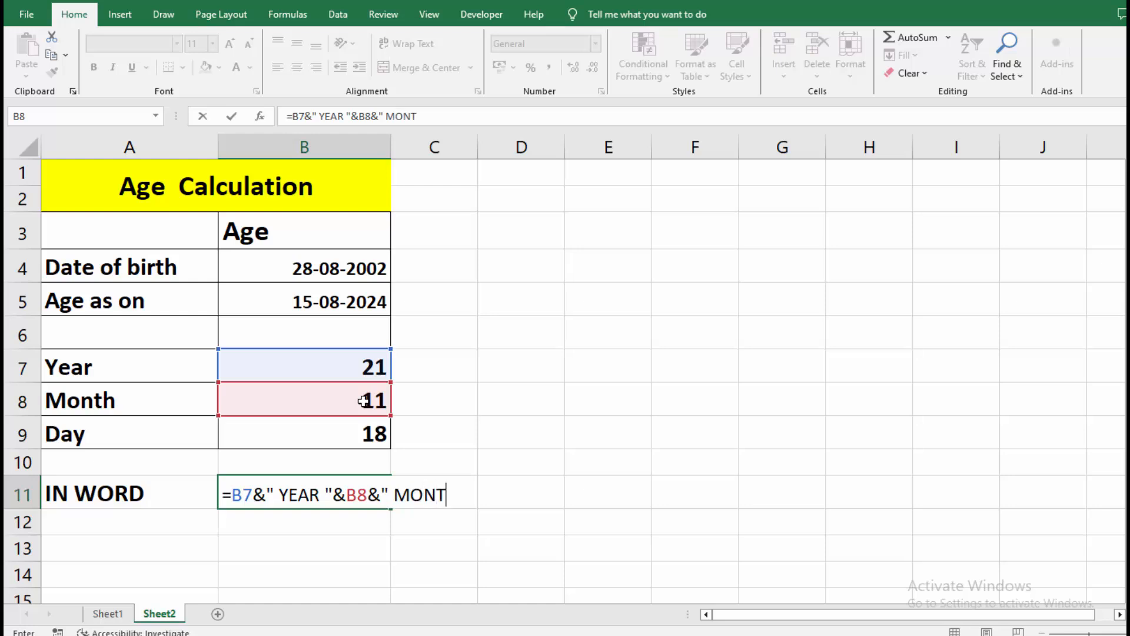
pyautogui.press('BackSpace')
pyautogui.write('NTH')
pyautogui.press('BackSpace')
pyautogui.press('BackSpace')
pyautogui.press('BackSpace')
pyautogui.write('TH "')
pyautogui.write('&')
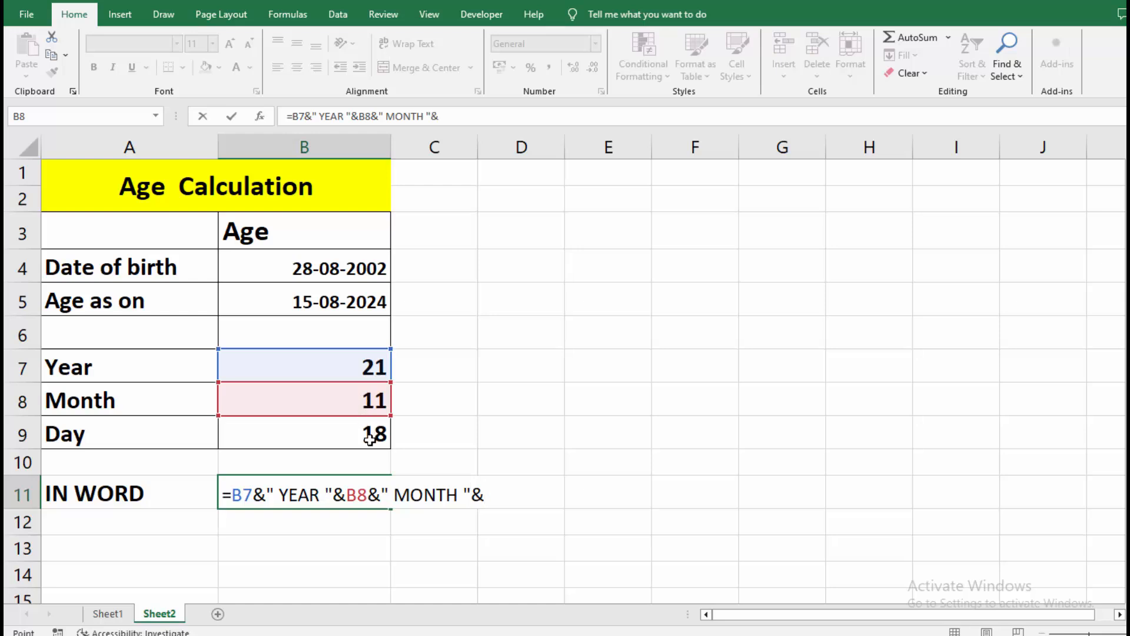
# - Complete the age text formula in B11 by appending the day result and its label as B9&" DAY "
pyautogui.click(370, 436)
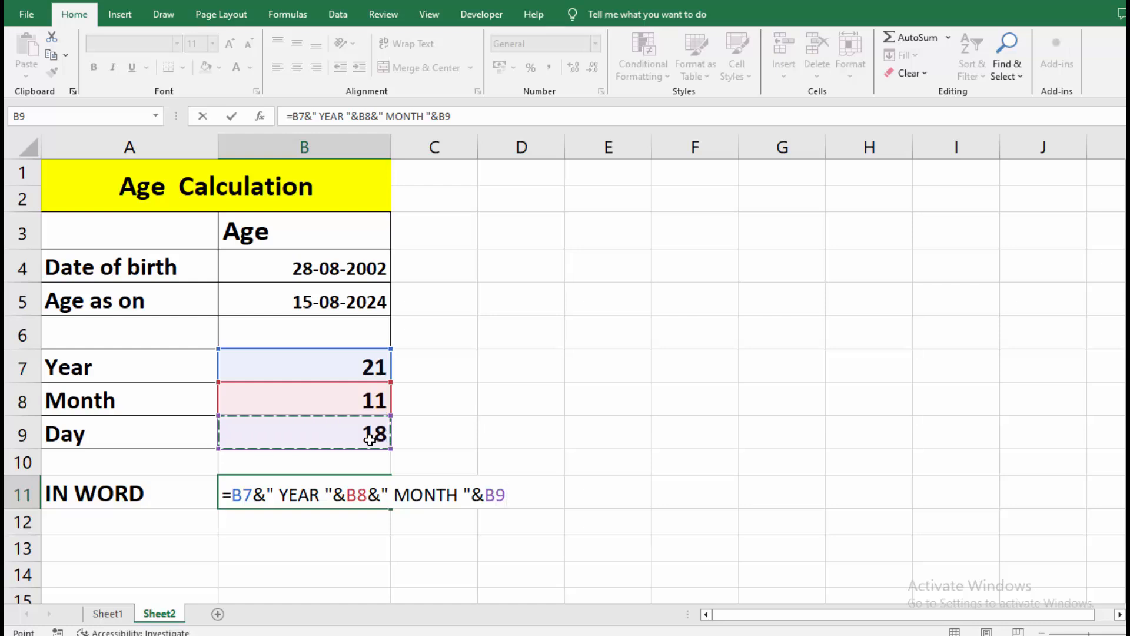
pyautogui.write('&')
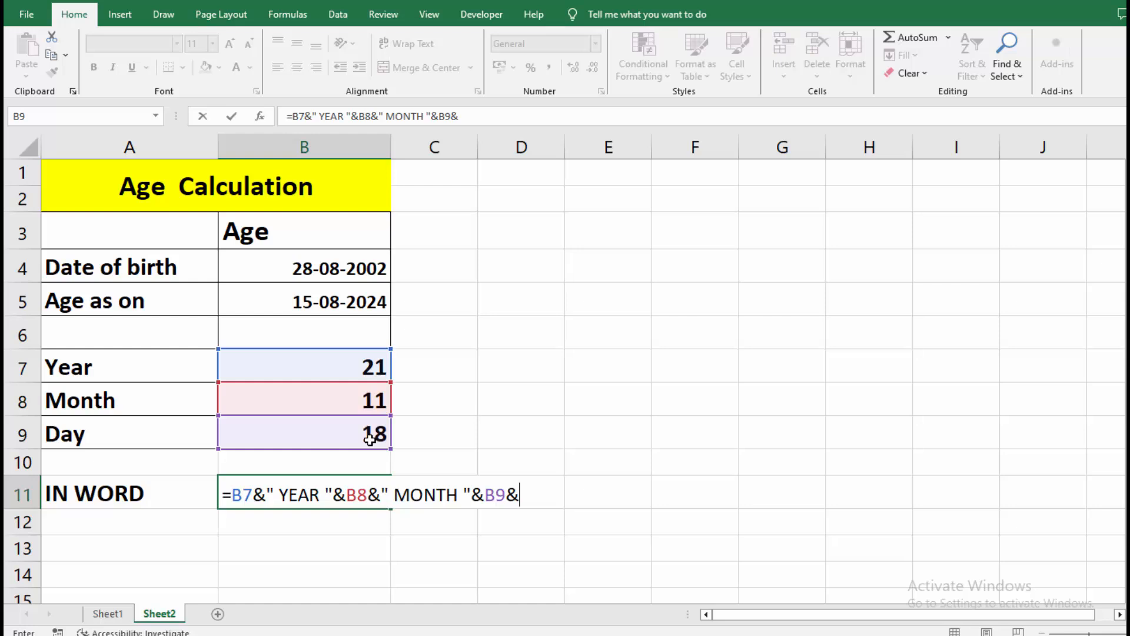
pyautogui.write('" DAY "')
pyautogui.click(569, 494)
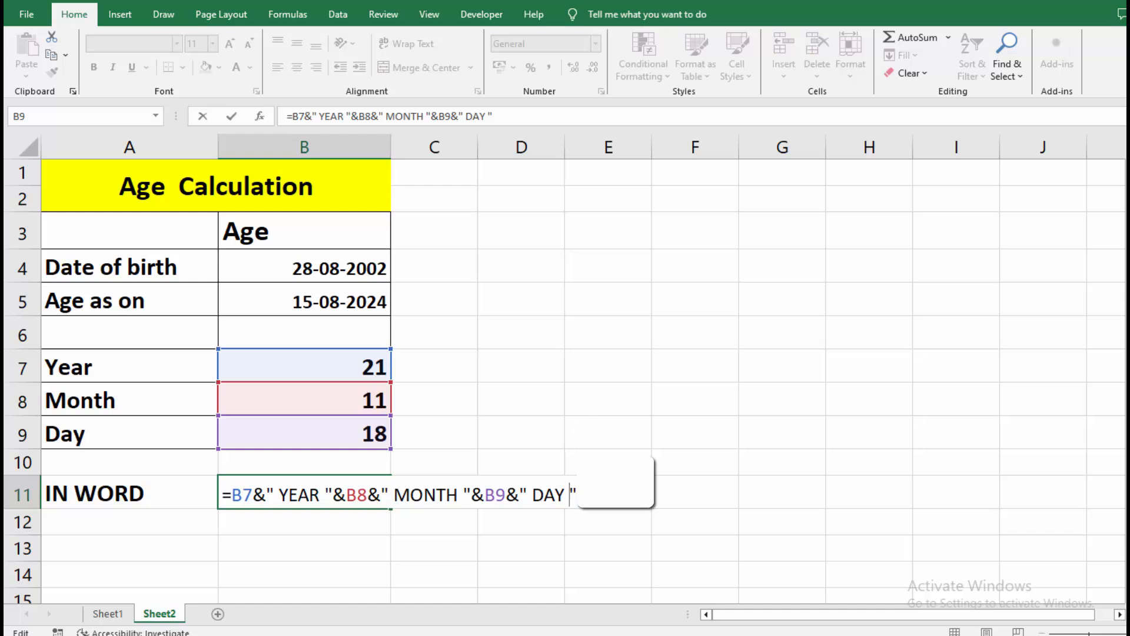
pyautogui.write('&')
pyautogui.press('BackSpace')
pyautogui.press('Return')
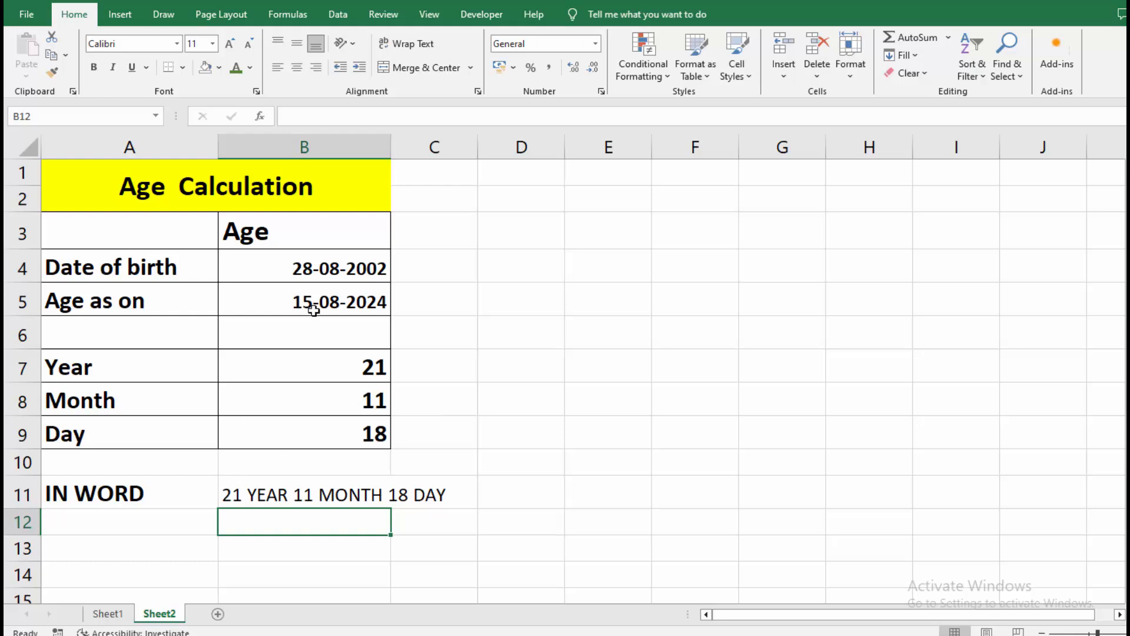
# - Replace the year, month and day in the Date of birth formula in B4 to test the calculator with another date
pyautogui.doubleClick(290, 269)
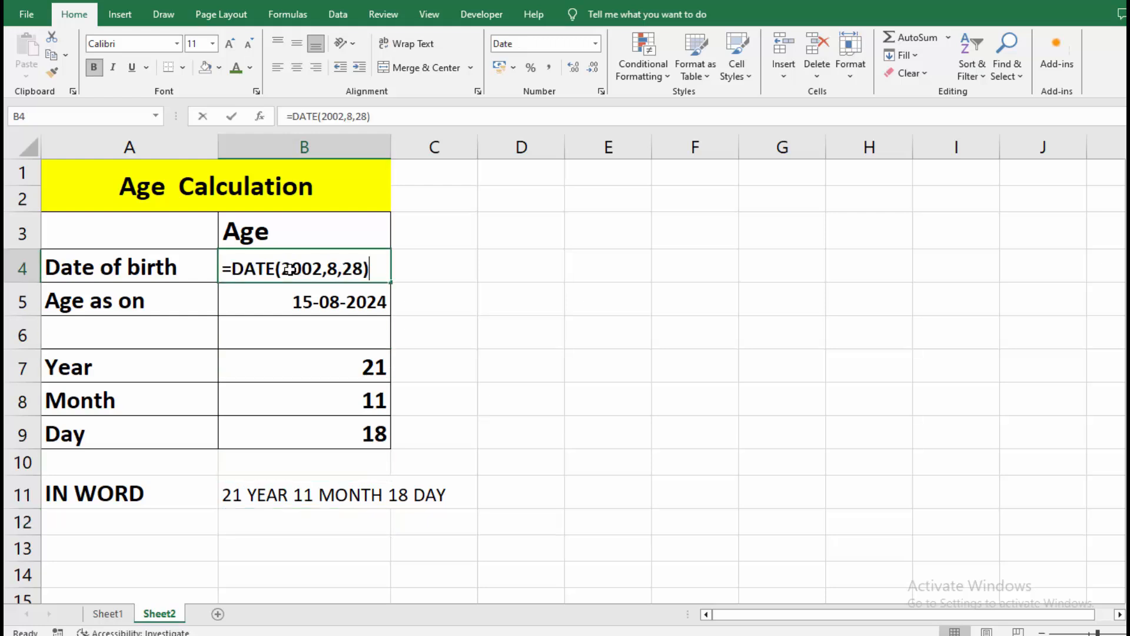
pyautogui.click(322, 269)
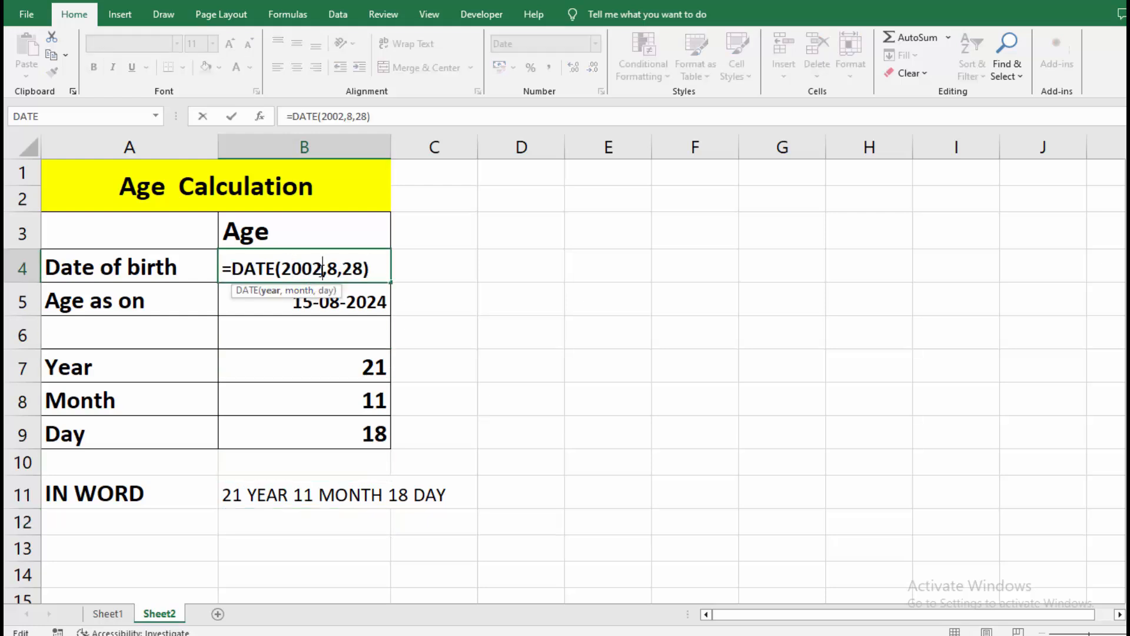
pyautogui.press('BackSpace')
pyautogui.press('BackSpace')
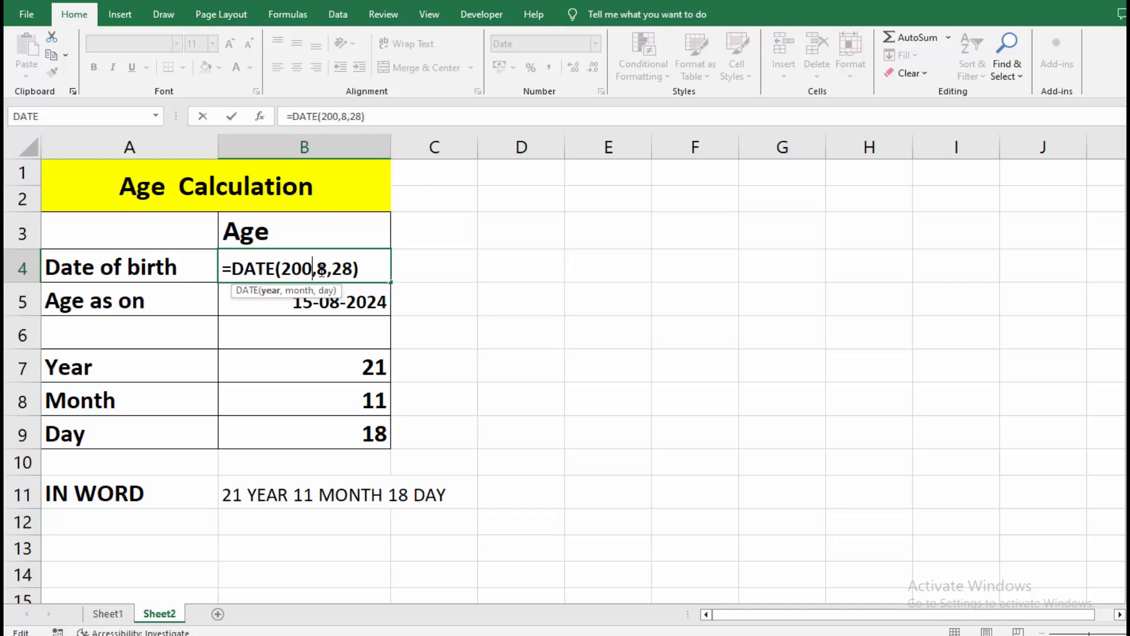
pyautogui.write('10')
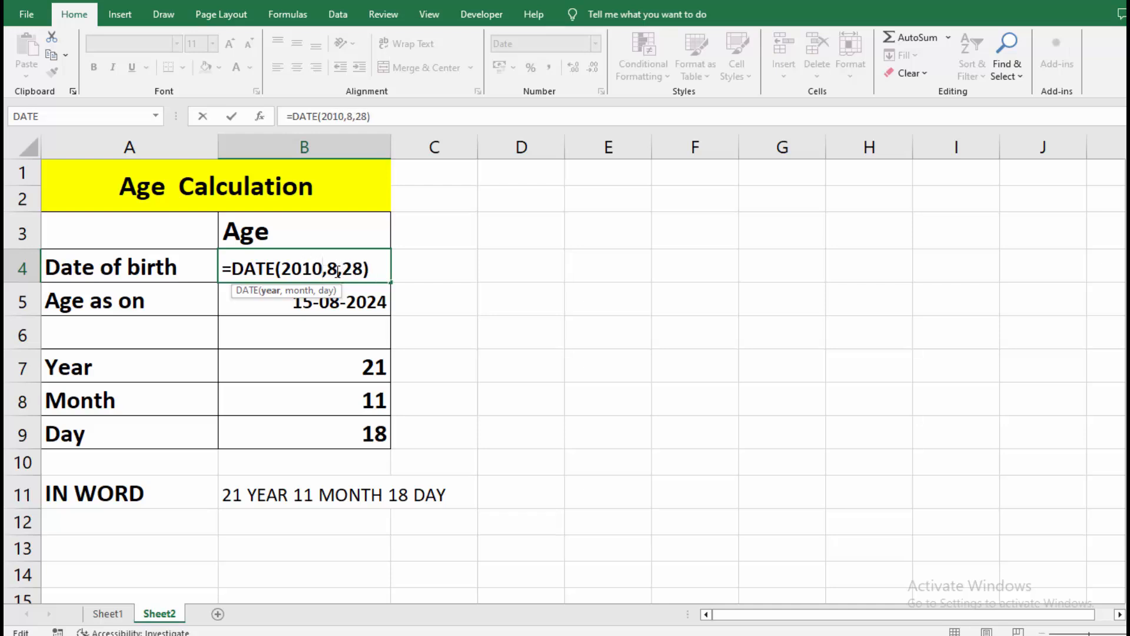
pyautogui.click(337, 269)
pyautogui.press('BackSpace')
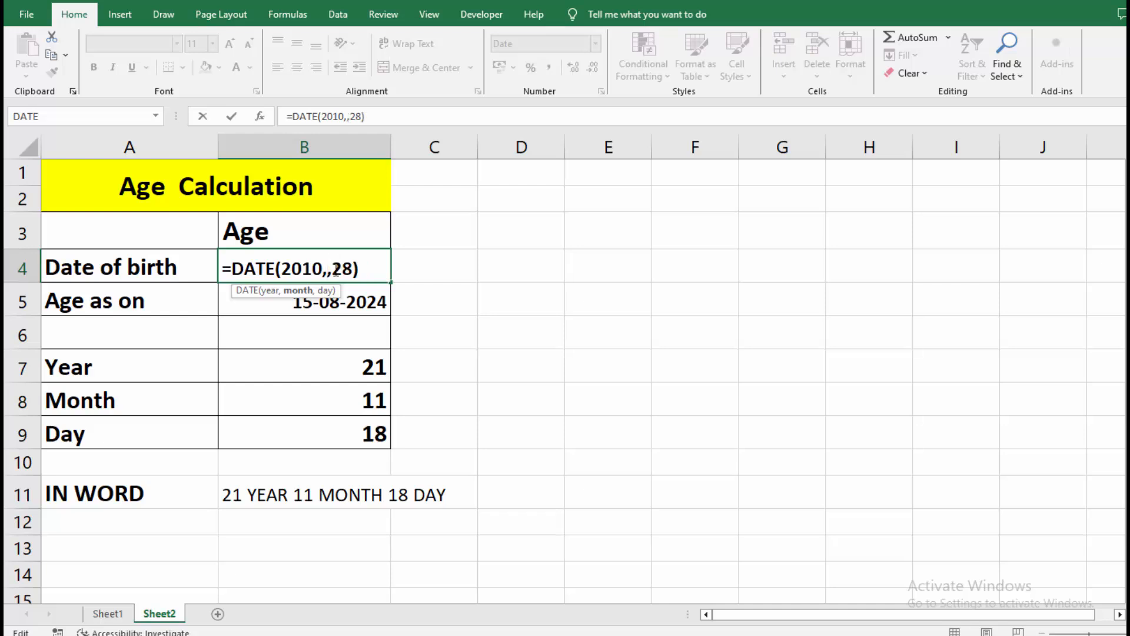
pyautogui.write('12')
pyautogui.press('Right')
pyautogui.press('Right')
pyautogui.press('Right')
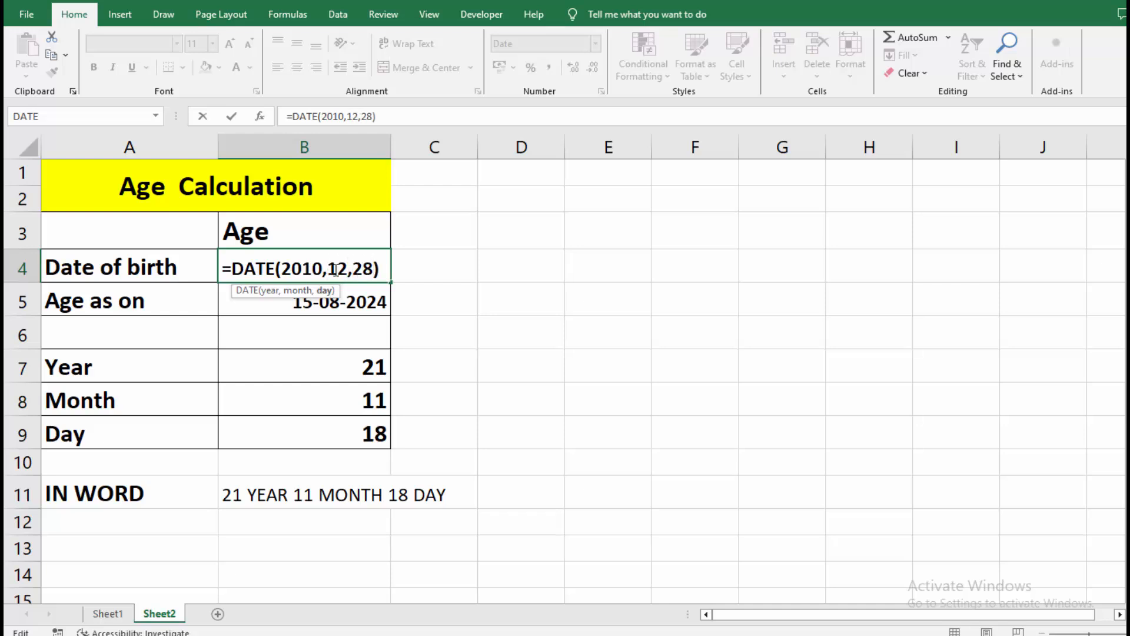
pyautogui.press('BackSpace')
pyautogui.press('BackSpace')
pyautogui.write('25')
pyautogui.press('Return')
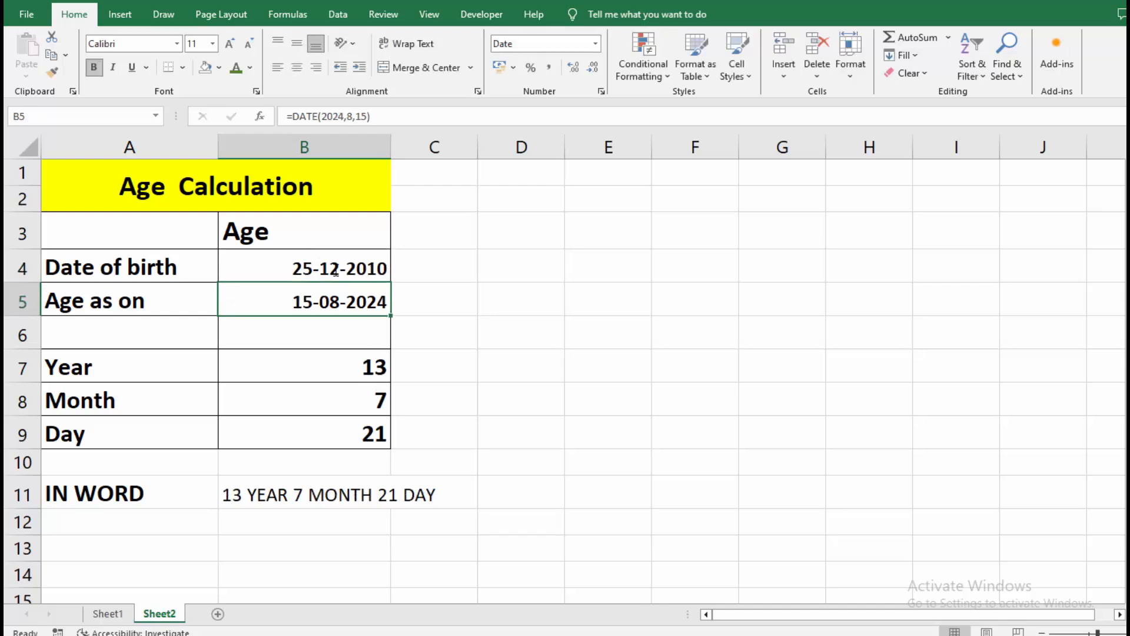